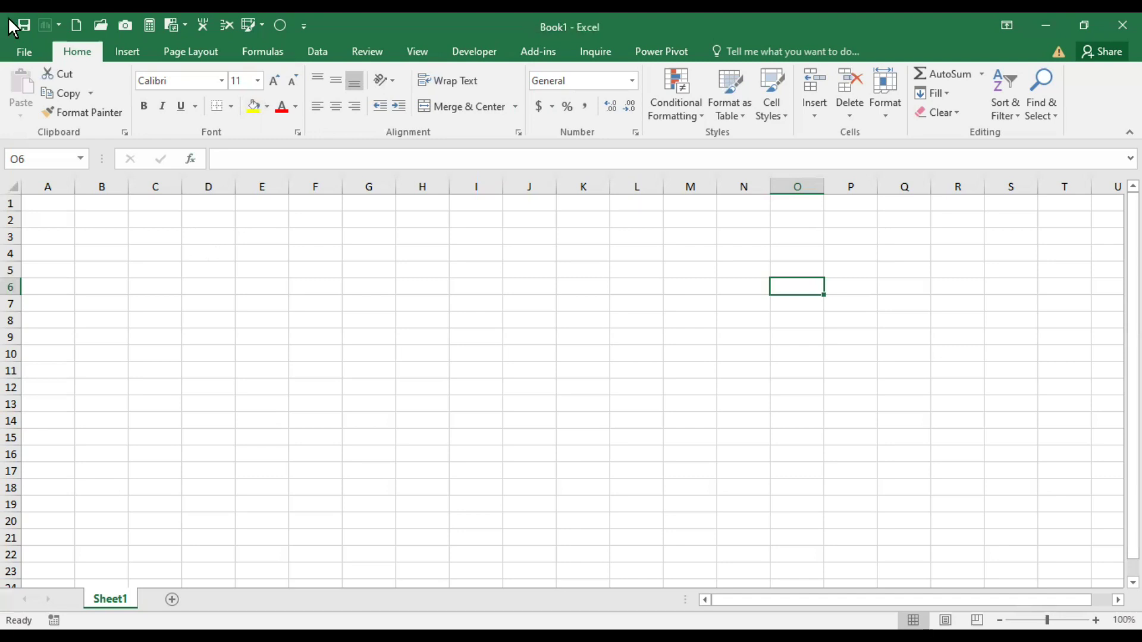
Enter 7, 9 and 10 in cells C3, C4 and C5.
left_click(159, 239)
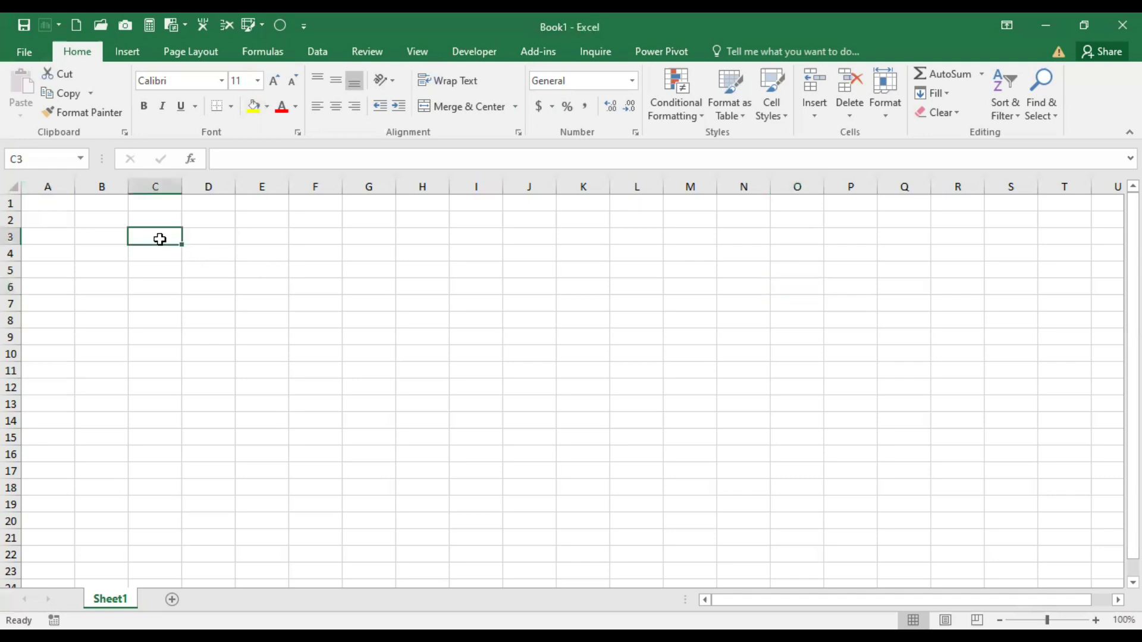
type("7")
key("Return")
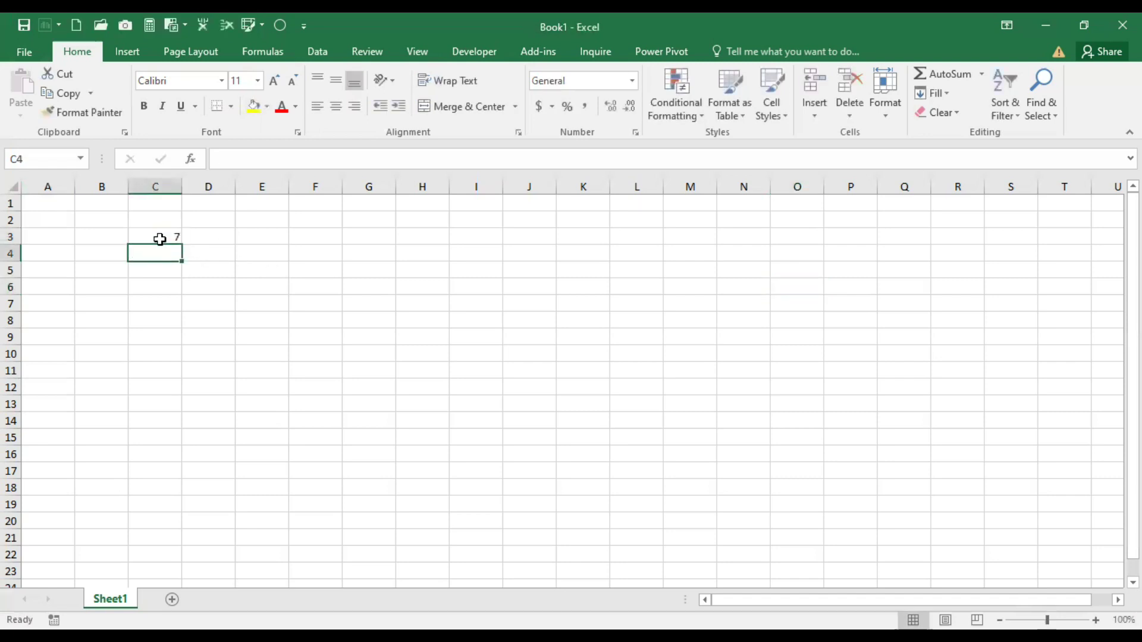
type("9")
key("Return")
type("10")
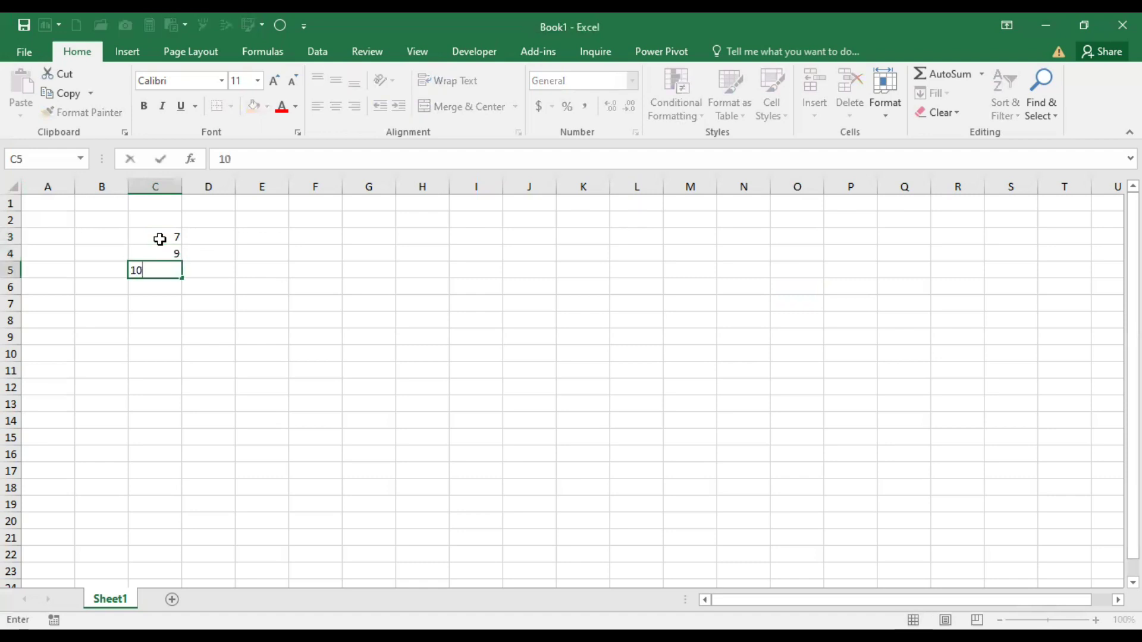
key("Return")
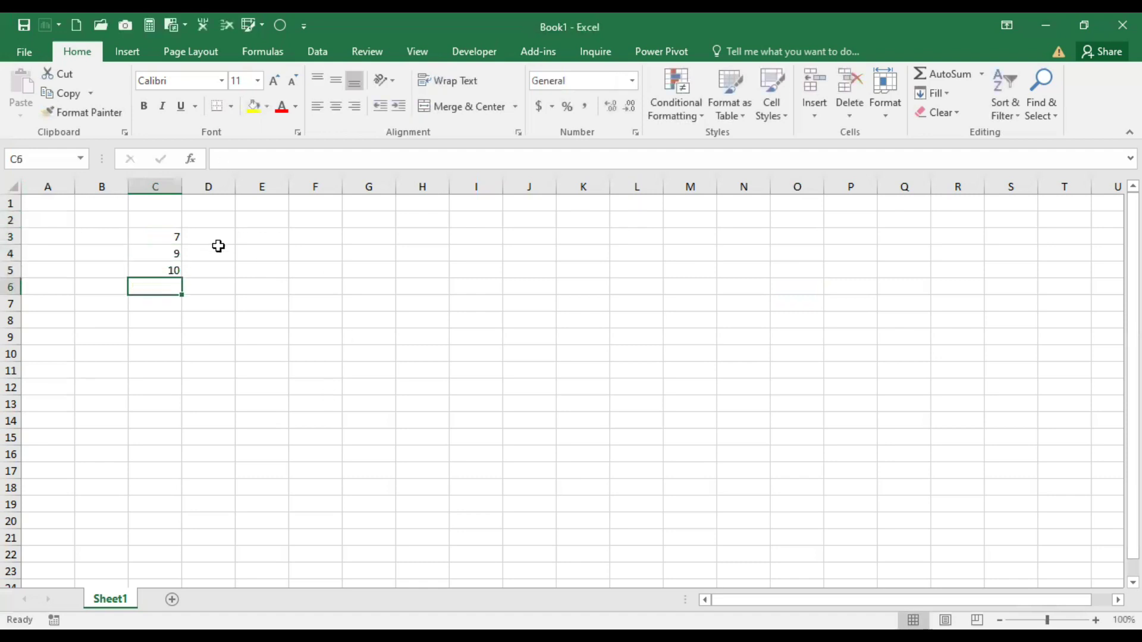
Extend the C3:C5 values as a series down to C17, ending at 28.16667.
left_click_drag(166, 239, 171, 286)
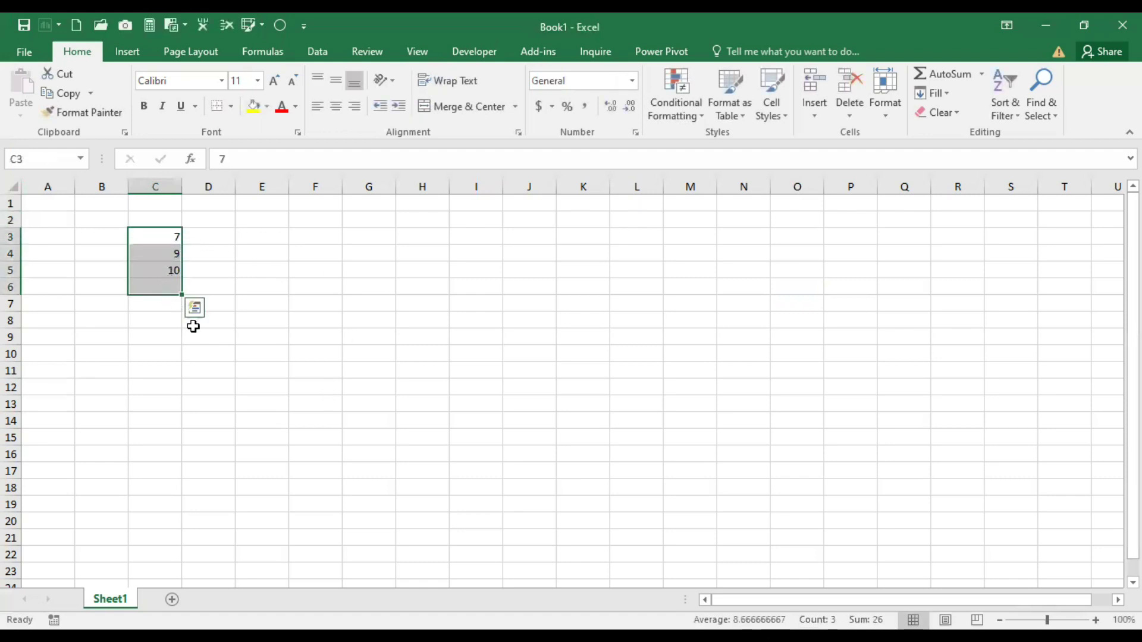
left_click_drag(161, 243, 164, 274)
left_click(182, 278)
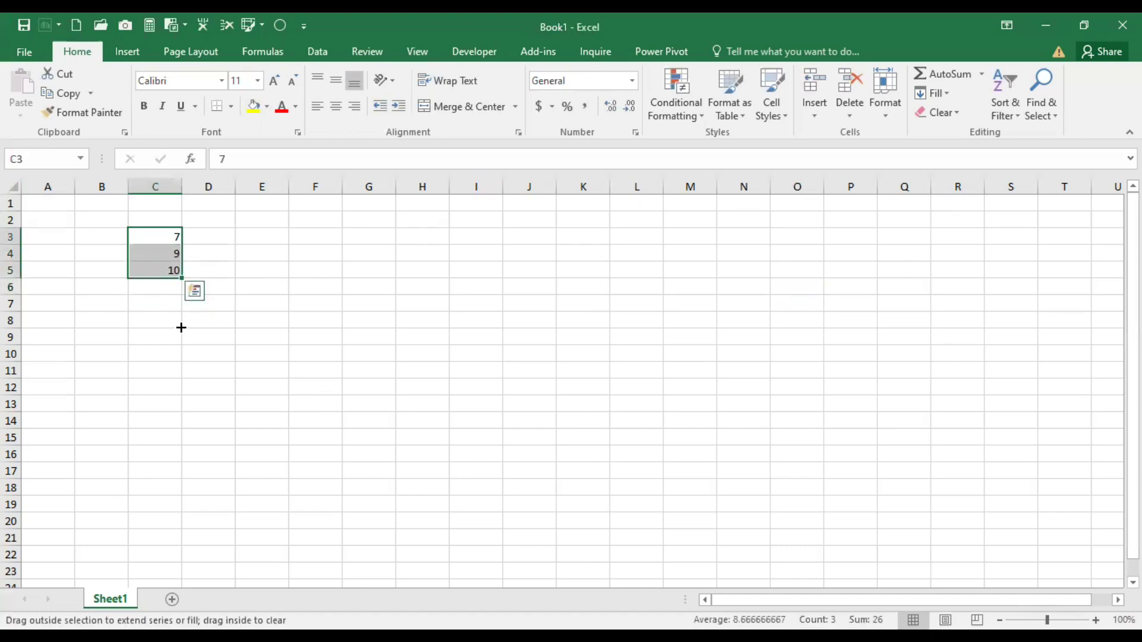
left_click_drag(325, 382, 326, 381)
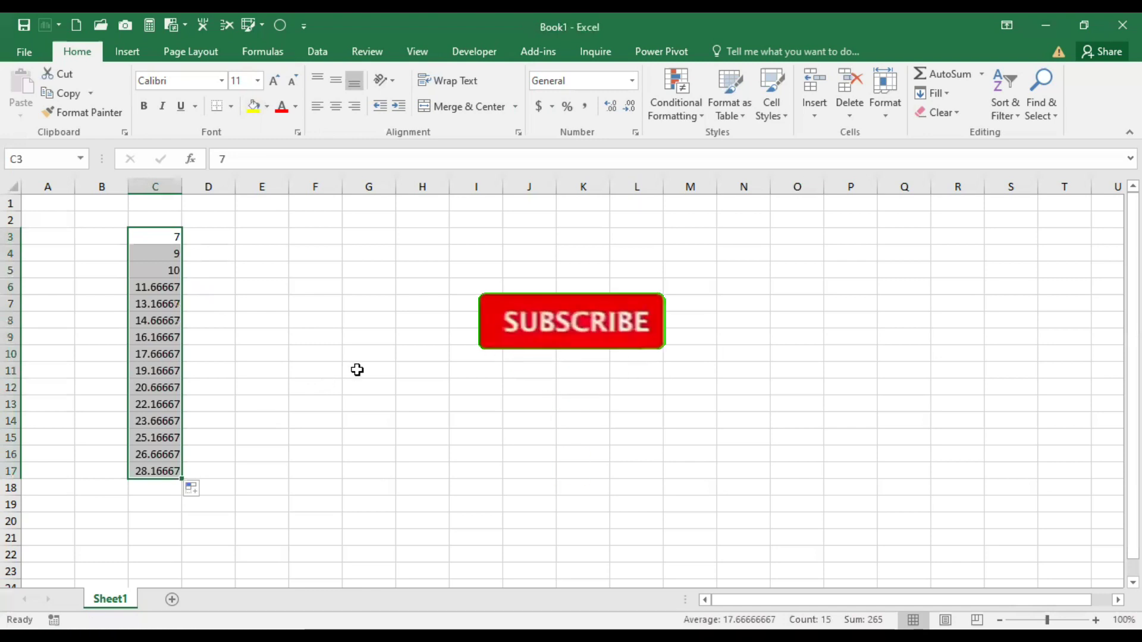
left_click(311, 271)
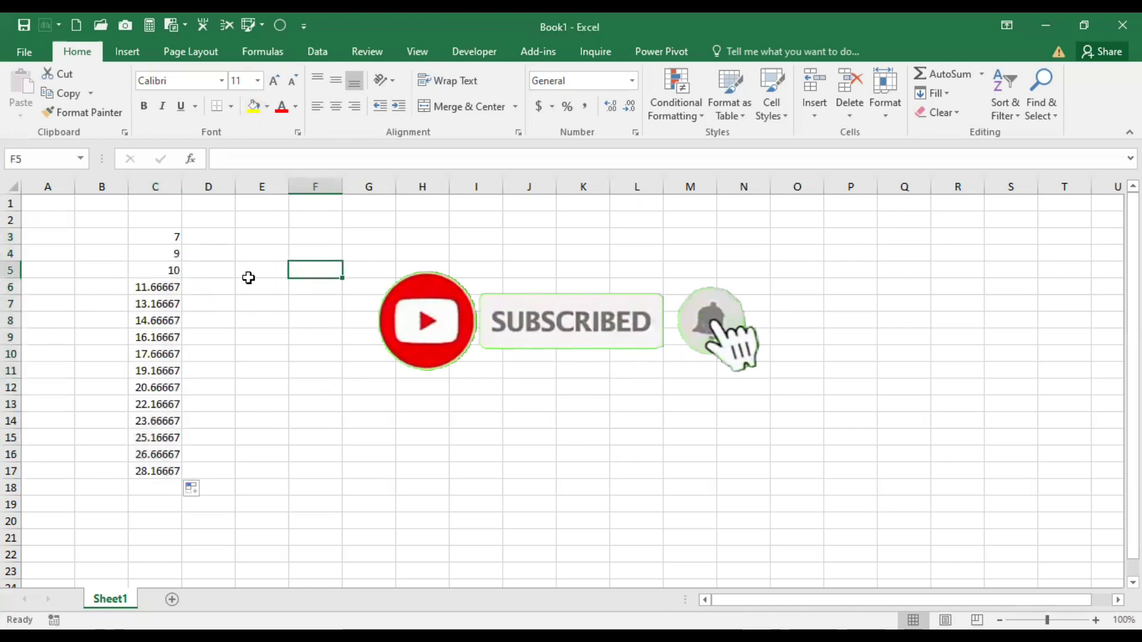
left_click_drag(160, 238, 164, 471)
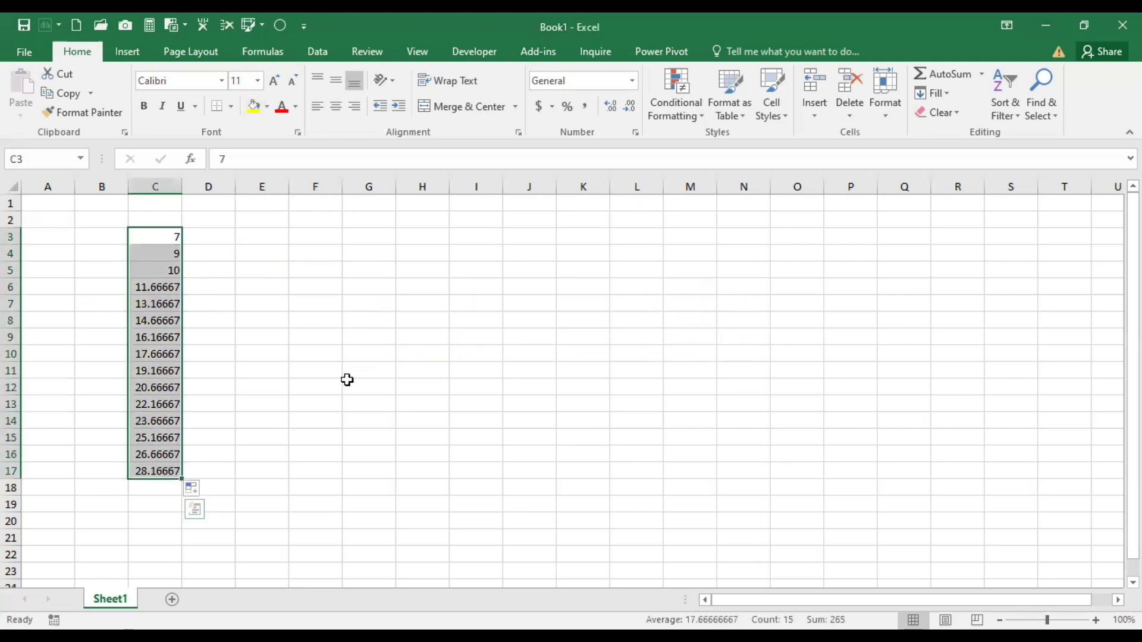
left_click(261, 238)
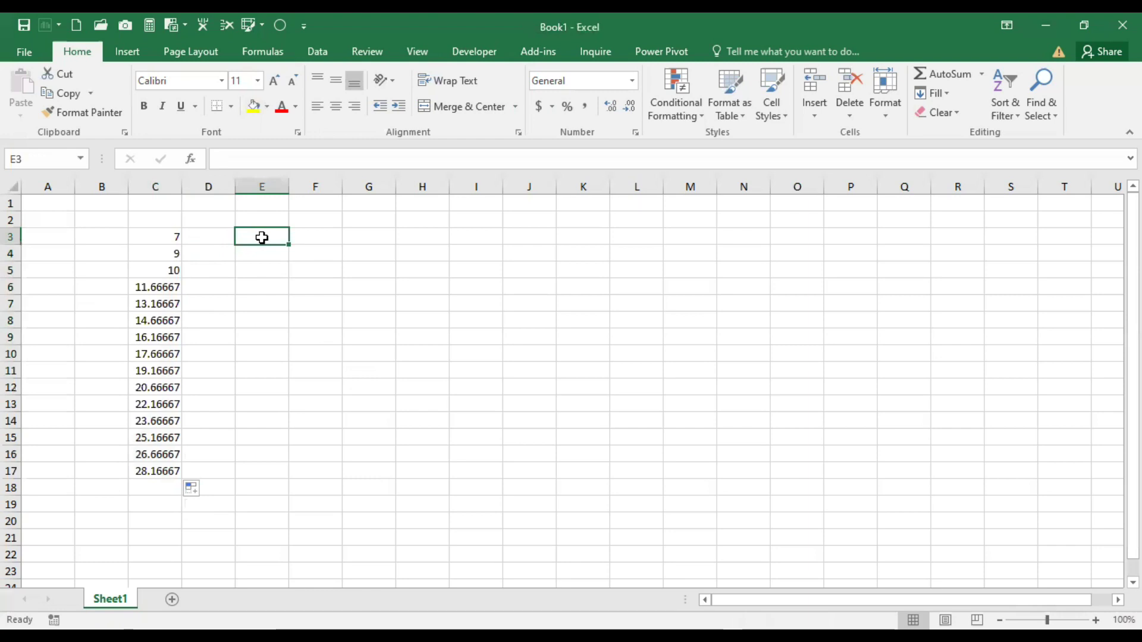
Enter =RAND() in cell E3, currently showing 0.03604.
type("=")
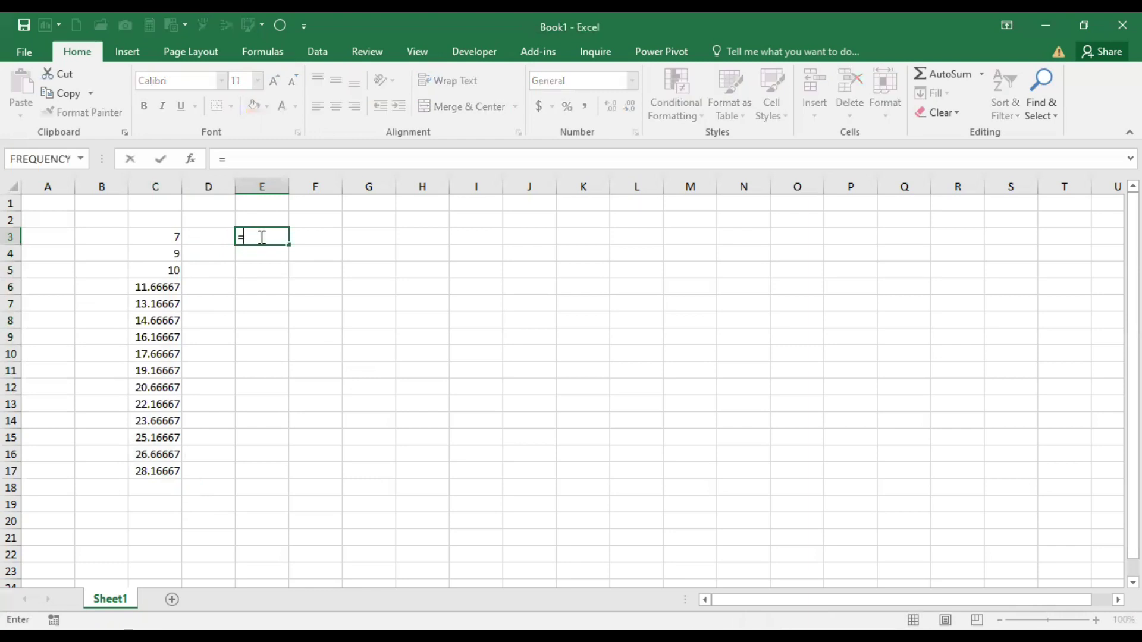
type("RAN")
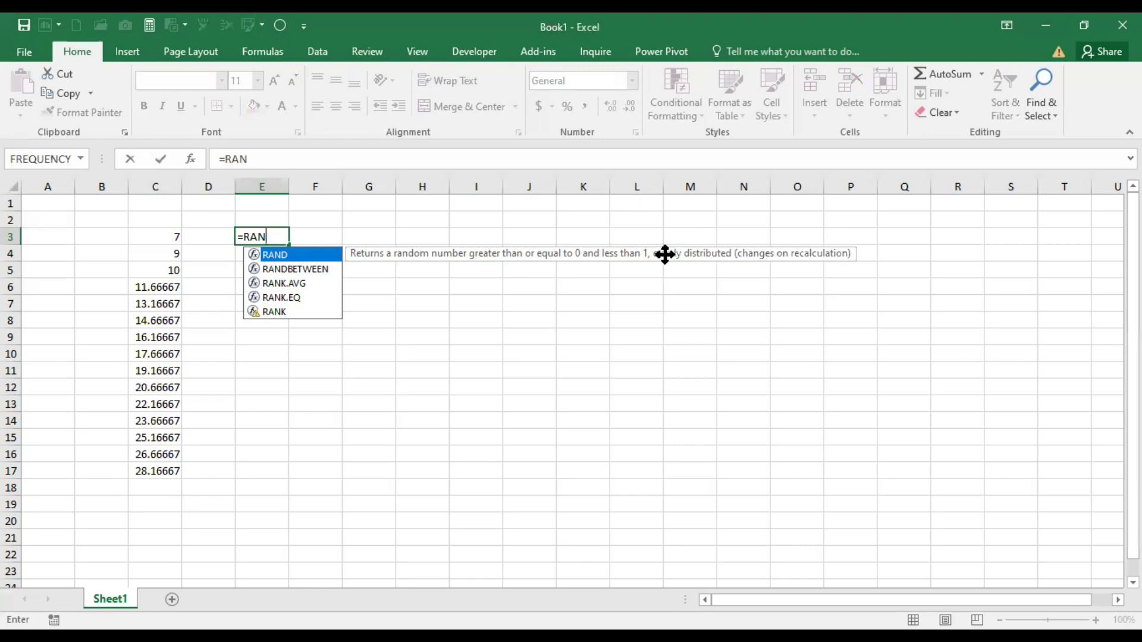
type("D")
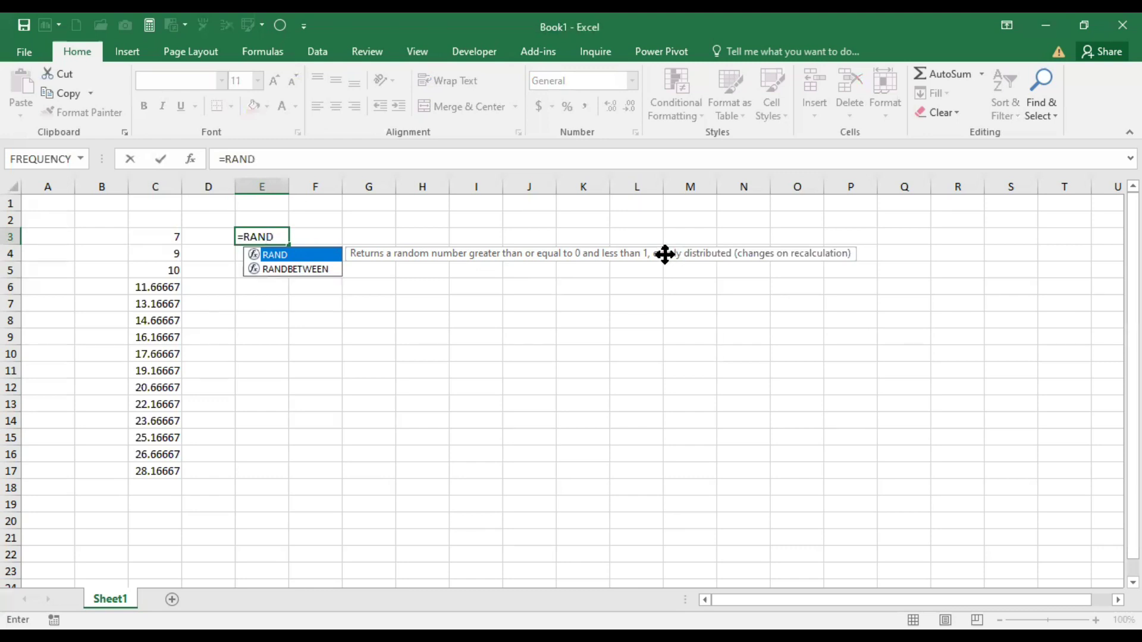
type("(")
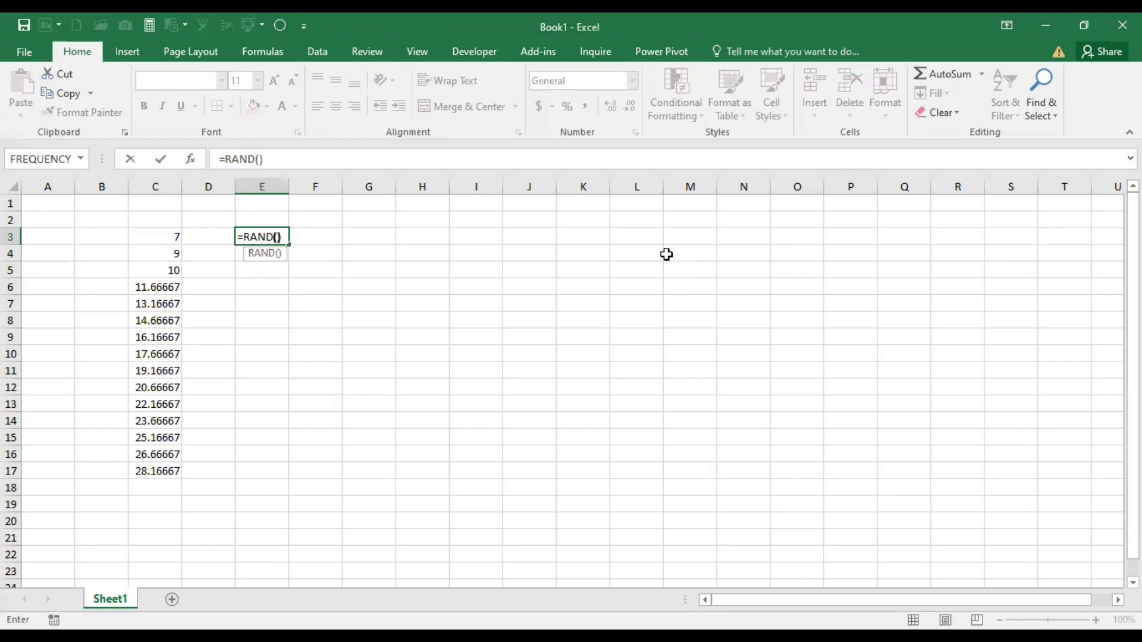
key("Return")
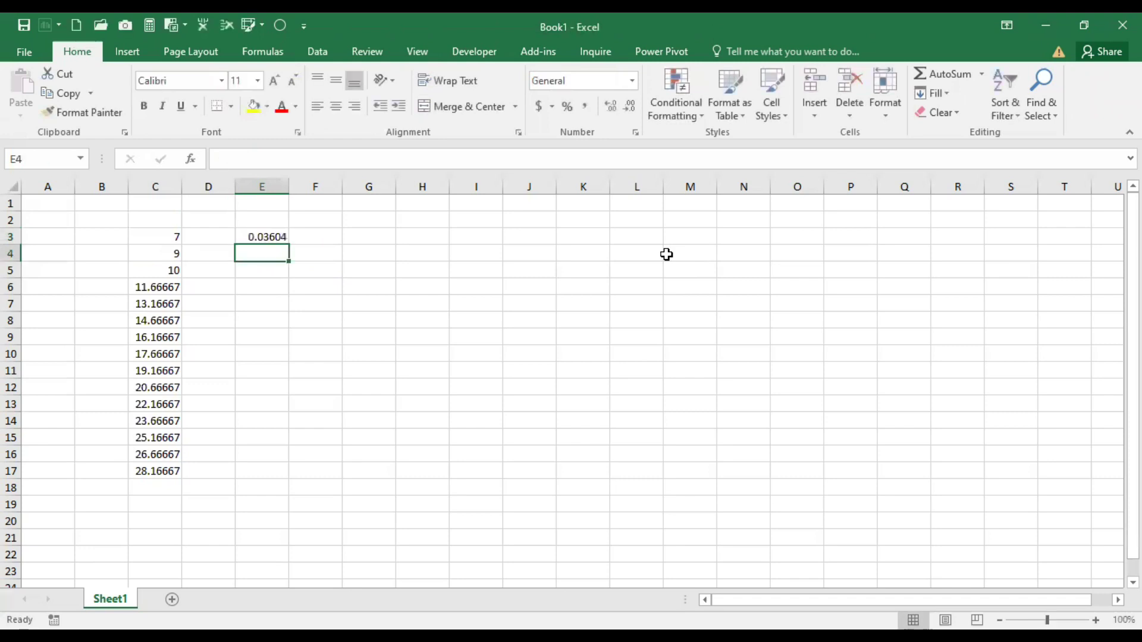
left_click(255, 240)
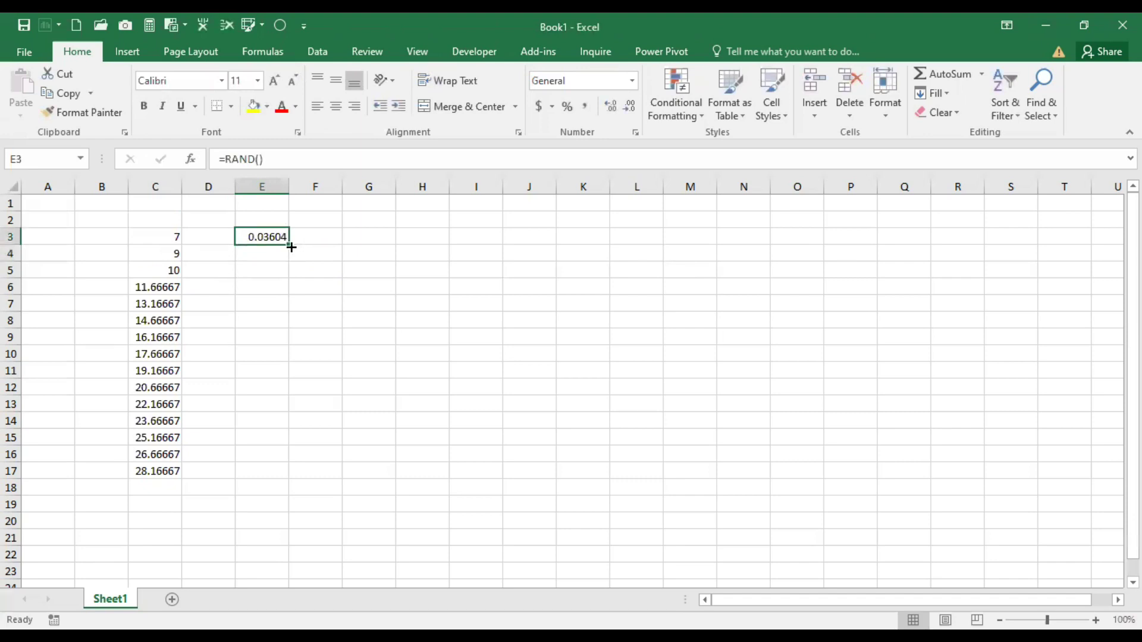
Copy E3's RAND formula across to column J and down to row 12.
left_click_drag(290, 247, 566, 400)
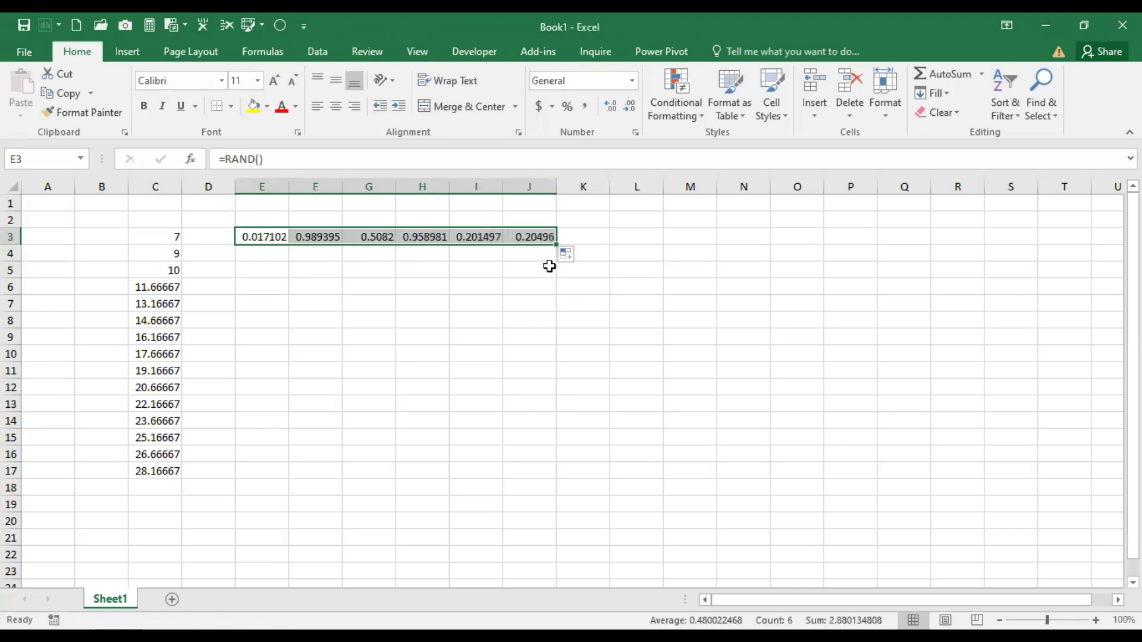
left_click_drag(556, 244, 543, 400)
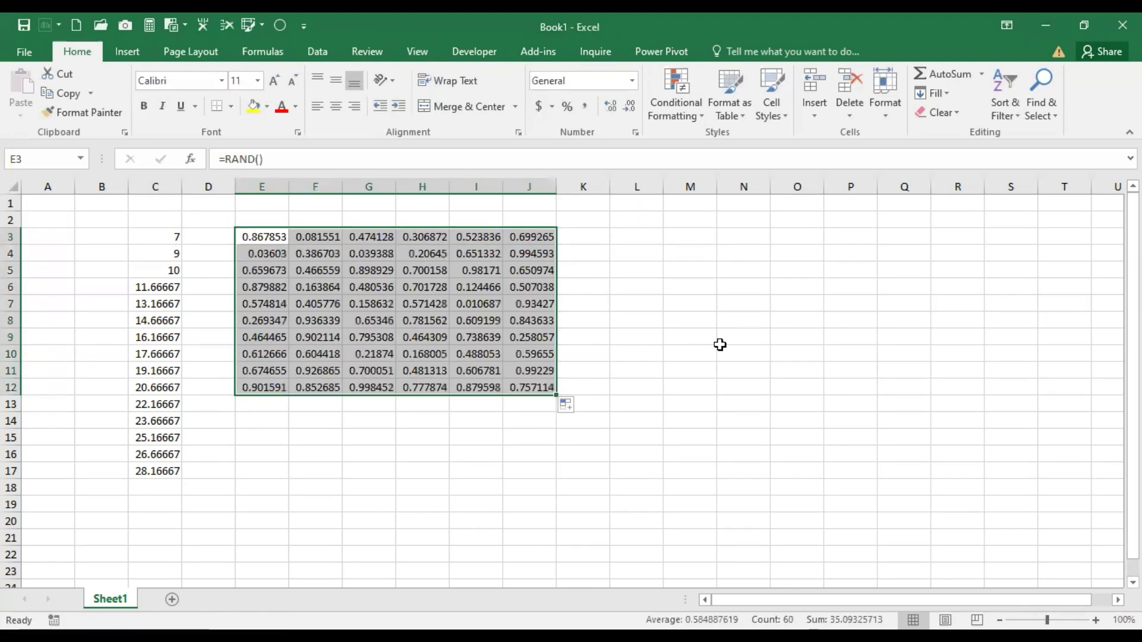
left_click(720, 345)
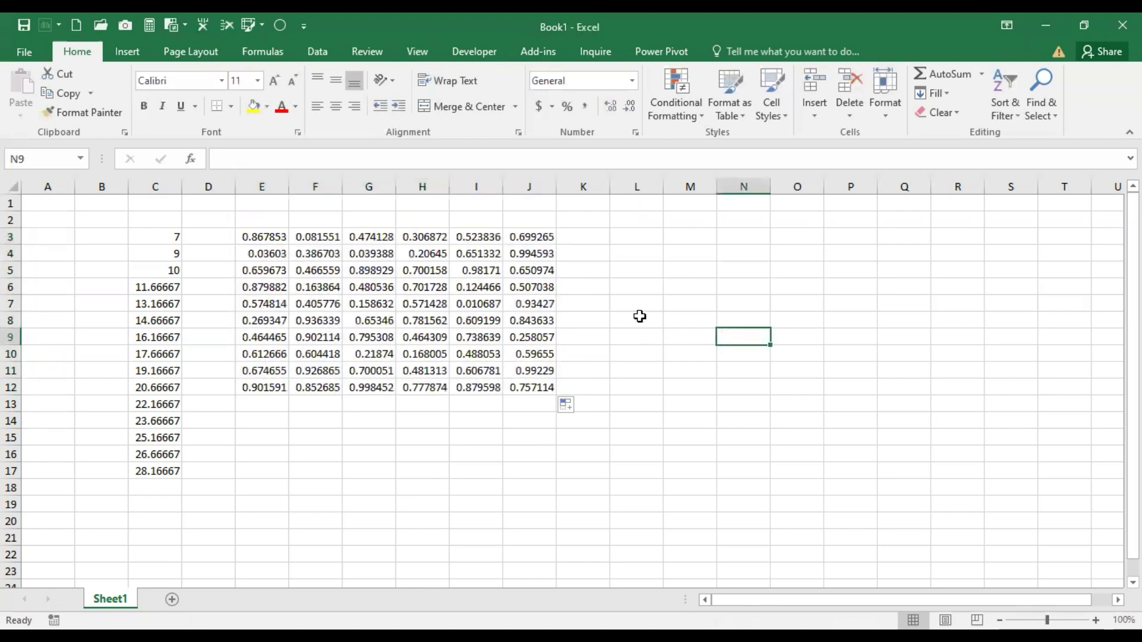
Put the value 5 in cells L7 and L10.
left_click(638, 309)
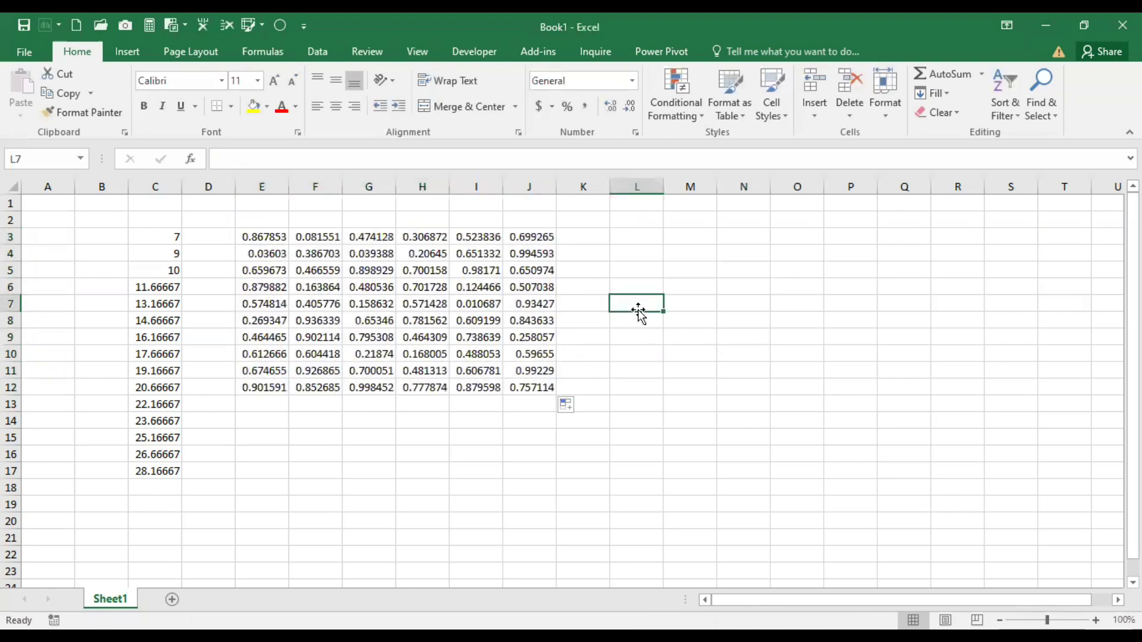
type("5")
key("Return")
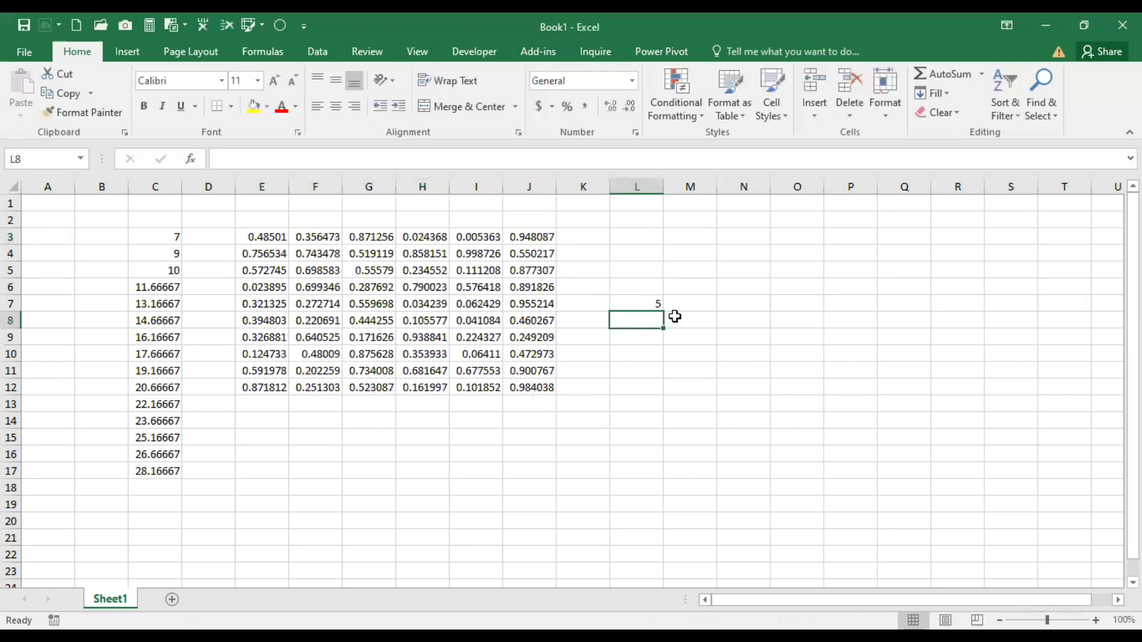
left_click(648, 351)
type("5")
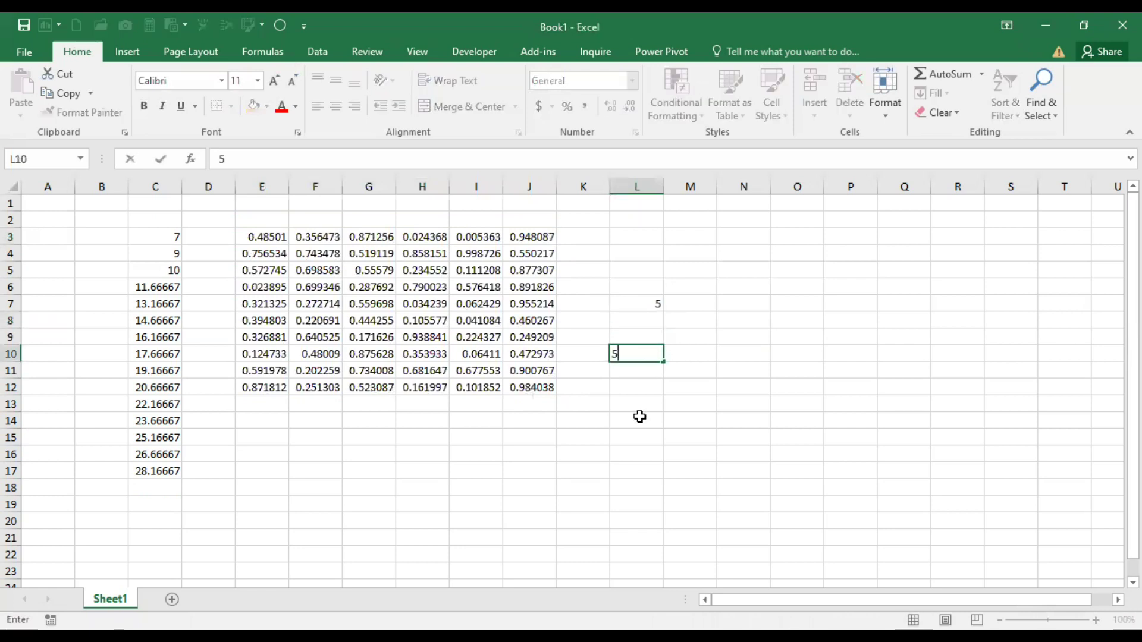
left_click(639, 417)
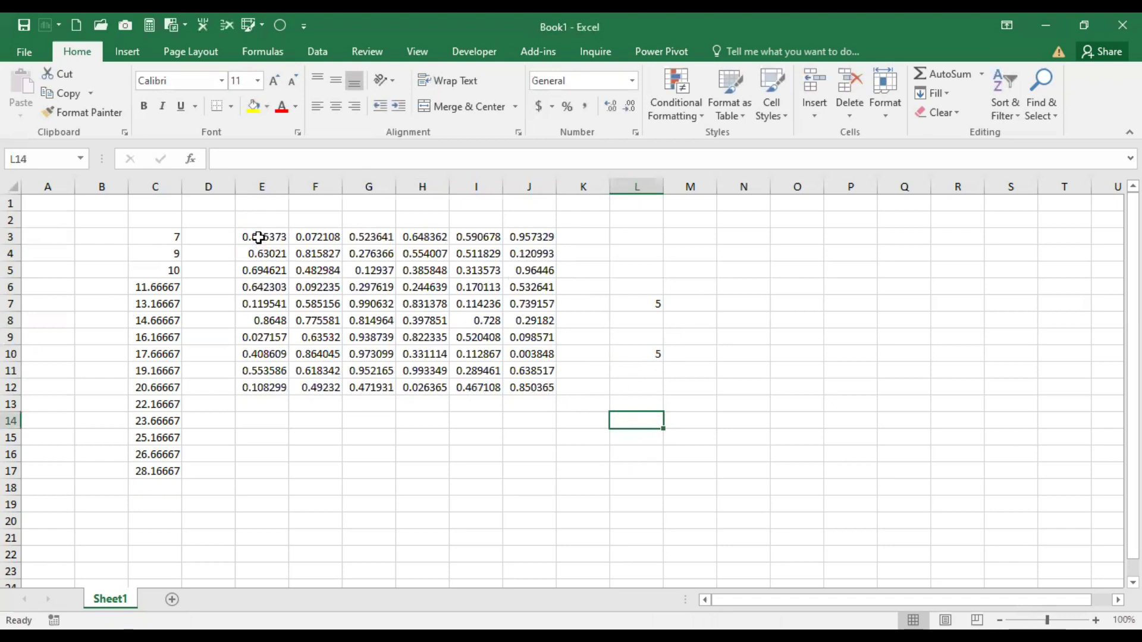
left_click_drag(258, 237, 513, 386)
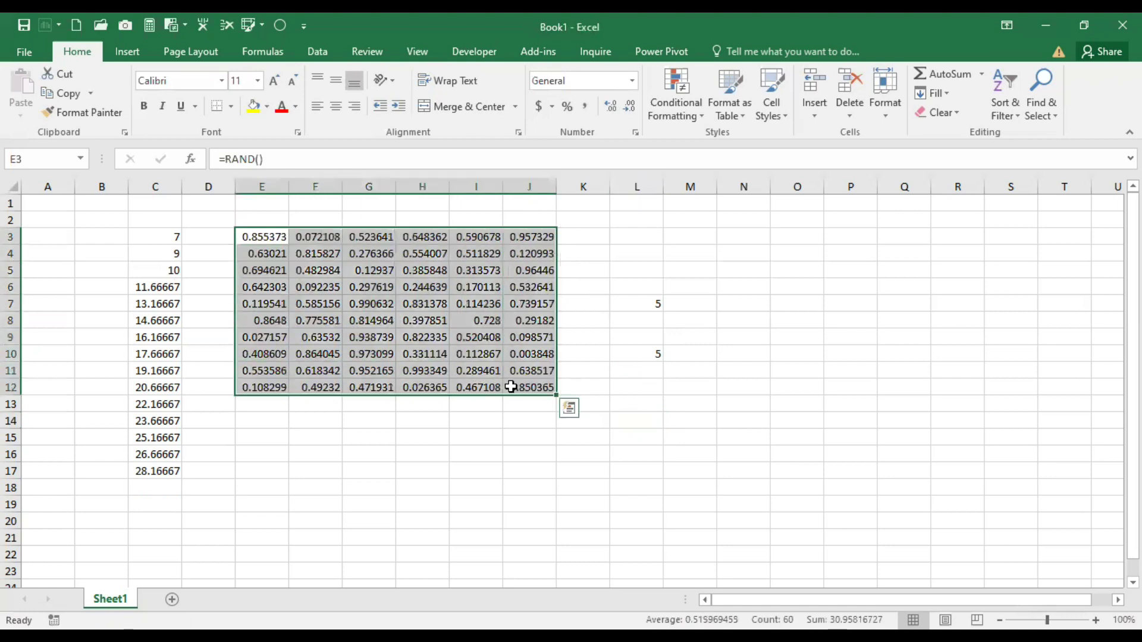
Copy E3:J12 and paste it back as values, replacing the RAND formulas.
right_click(273, 237)
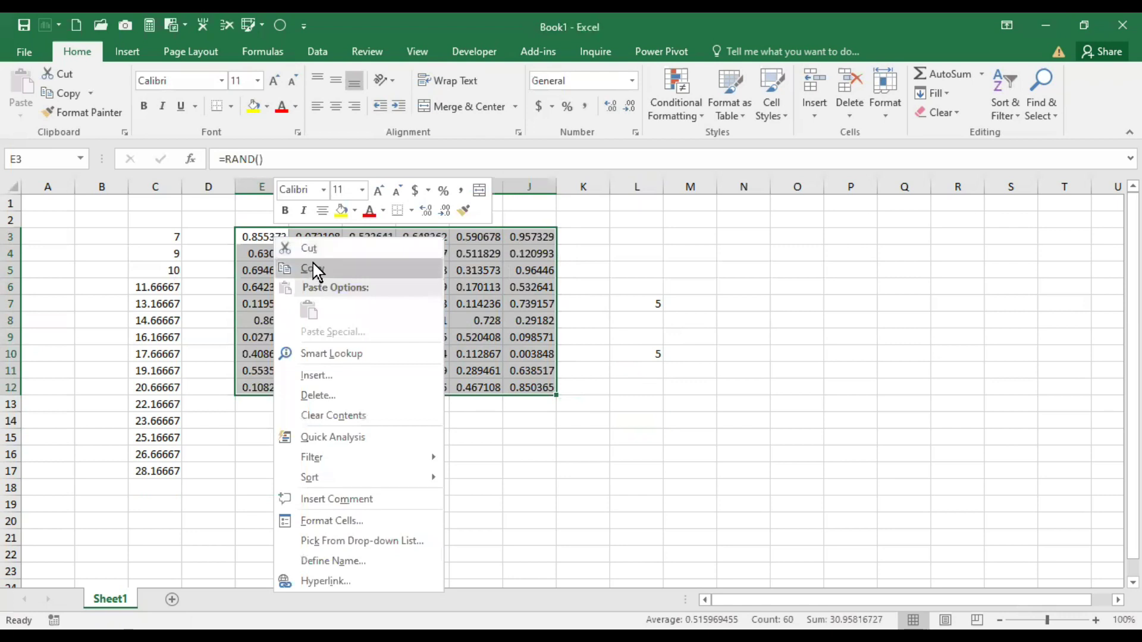
left_click(313, 268)
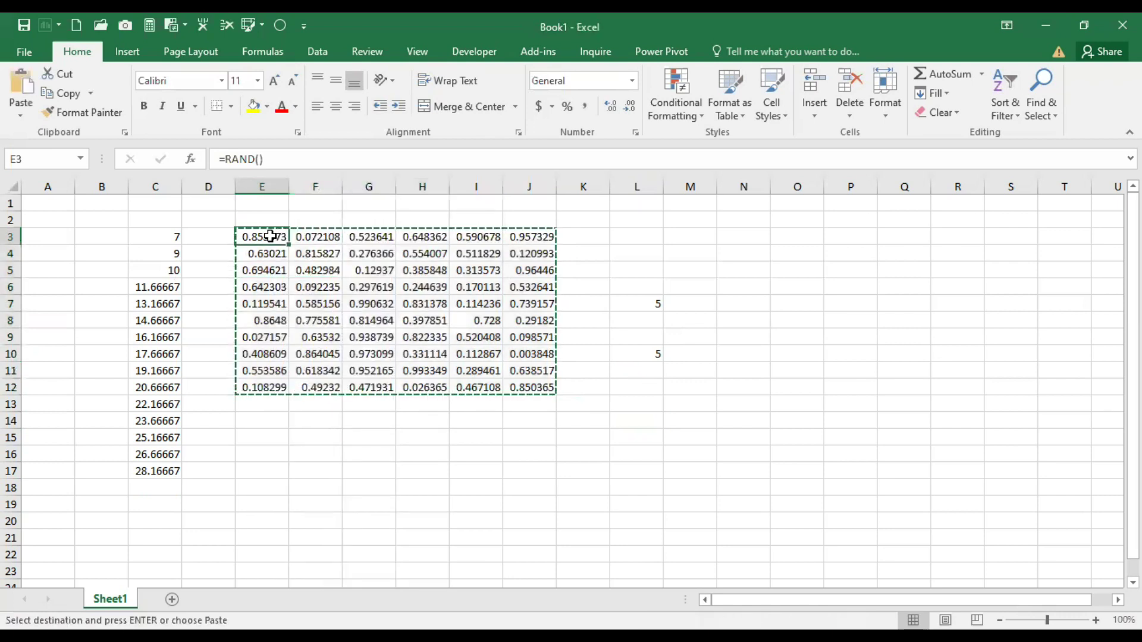
right_click(272, 237)
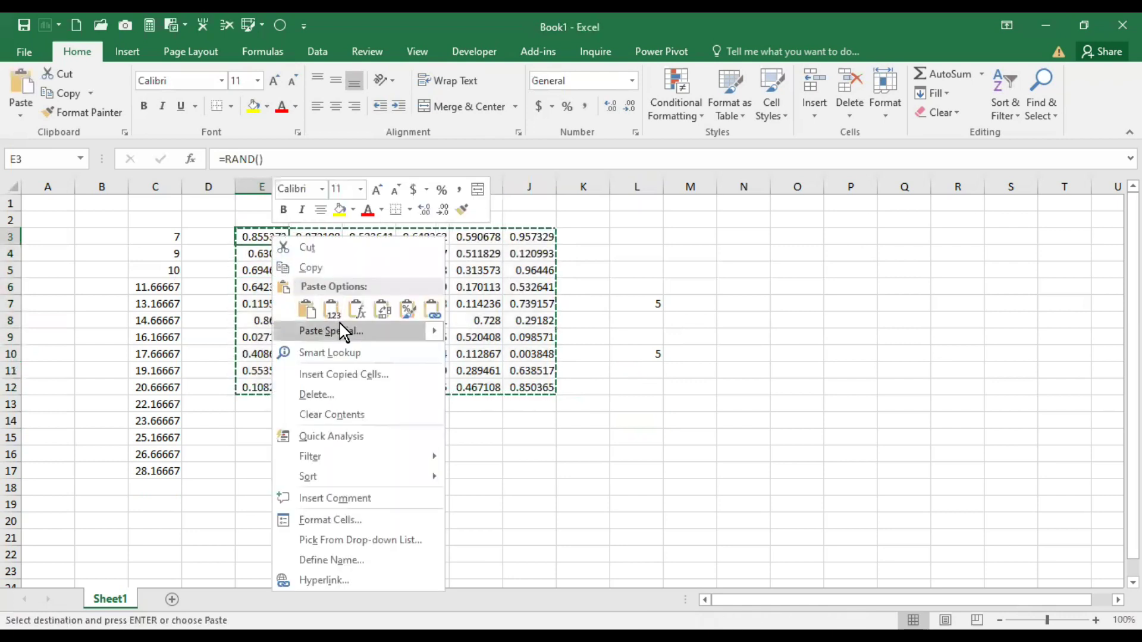
mouse_move(347, 335)
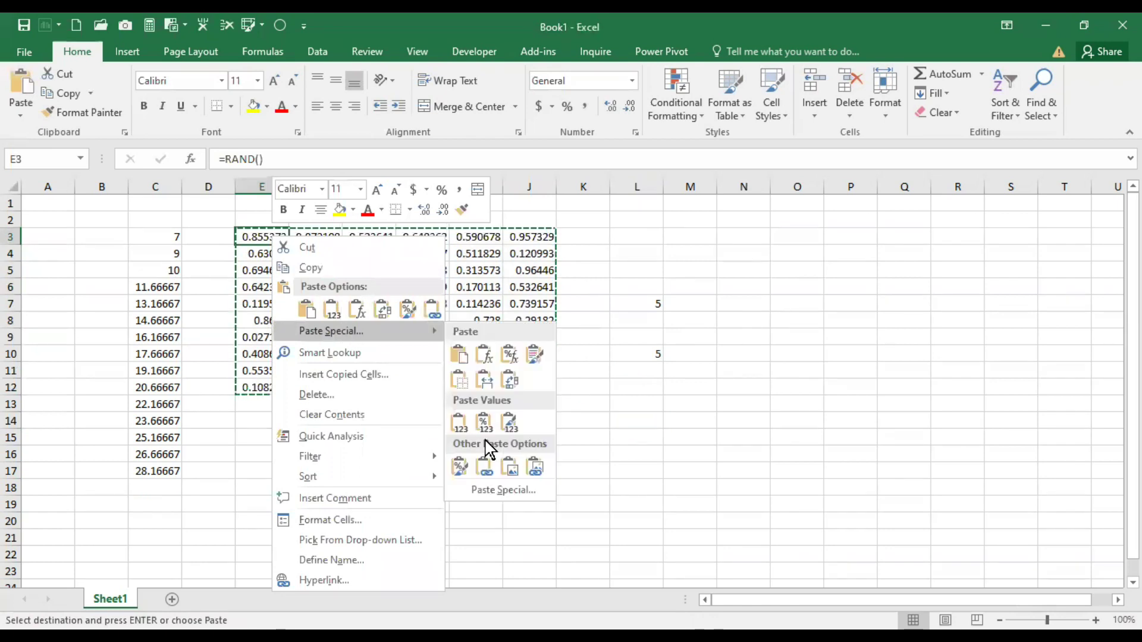
left_click(460, 421)
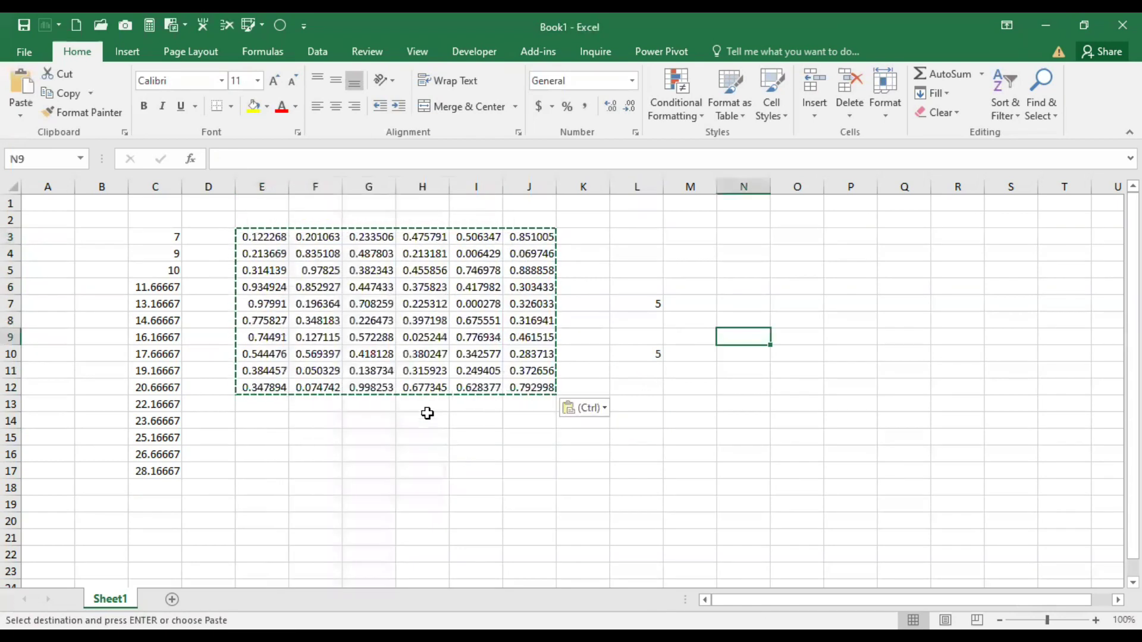
left_click(634, 277)
Enter 5 in L5 and check that E3:J12 holds fixed values.
type("5")
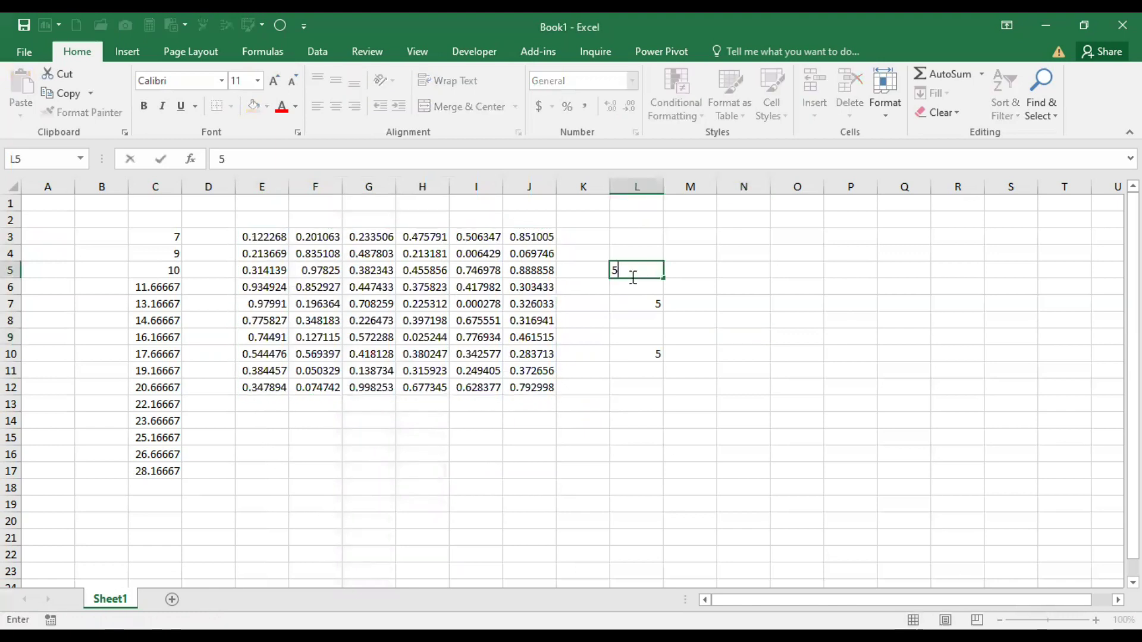
key("Return")
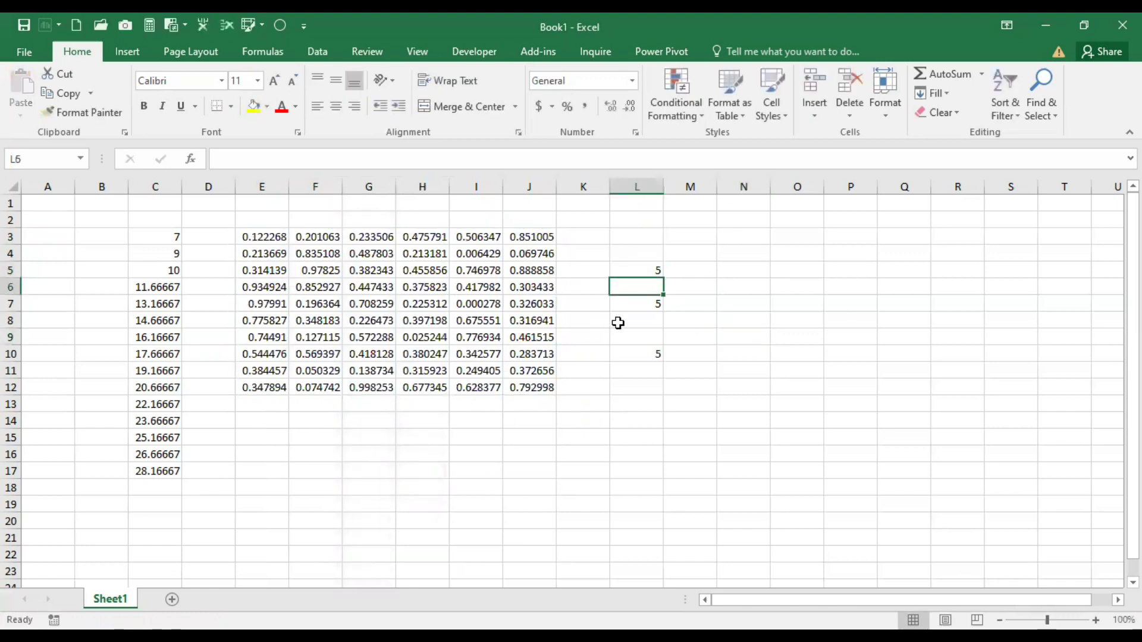
left_click(479, 302)
left_click(789, 315)
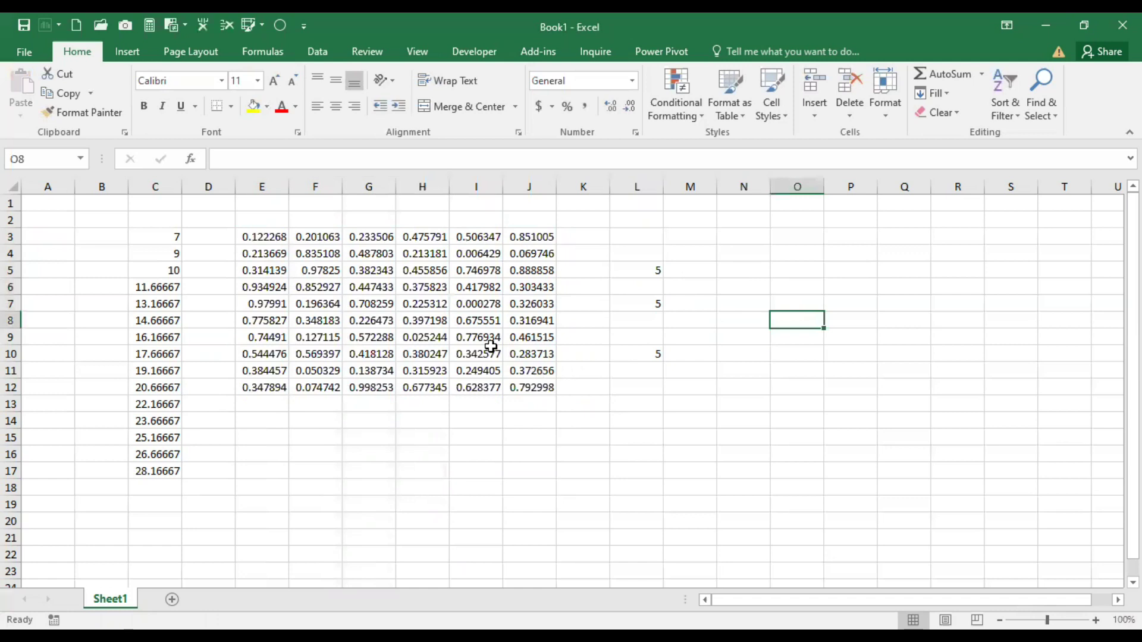
left_click_drag(250, 235, 510, 387)
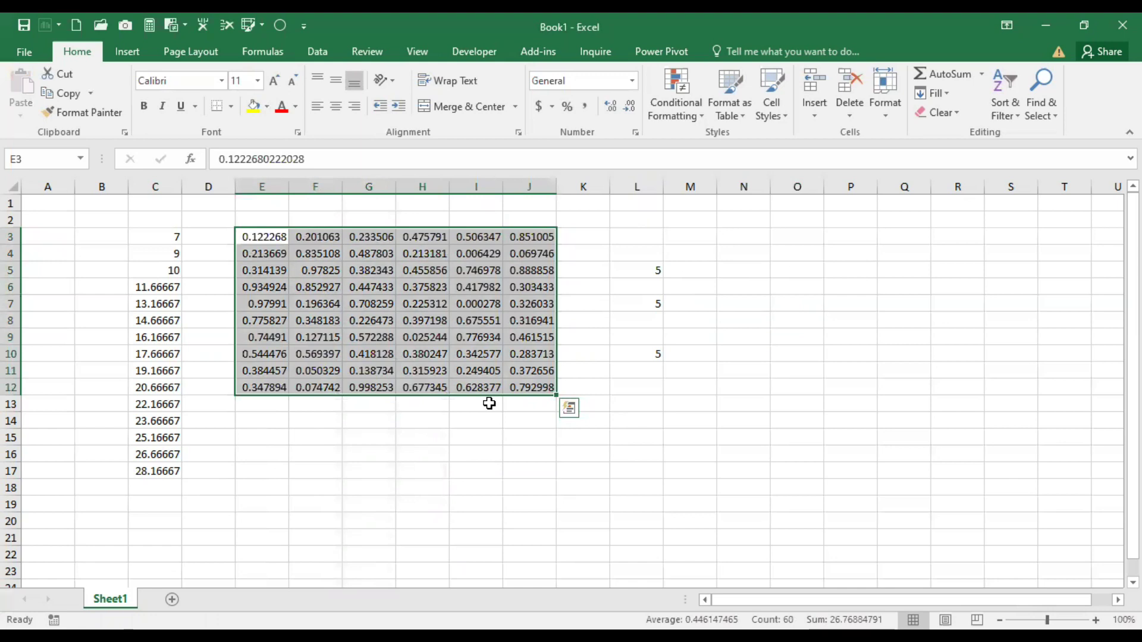
Add Sheet2 and enter =RANDBETWEEN(40,100) in B2, currently returning 83.
left_click(171, 600)
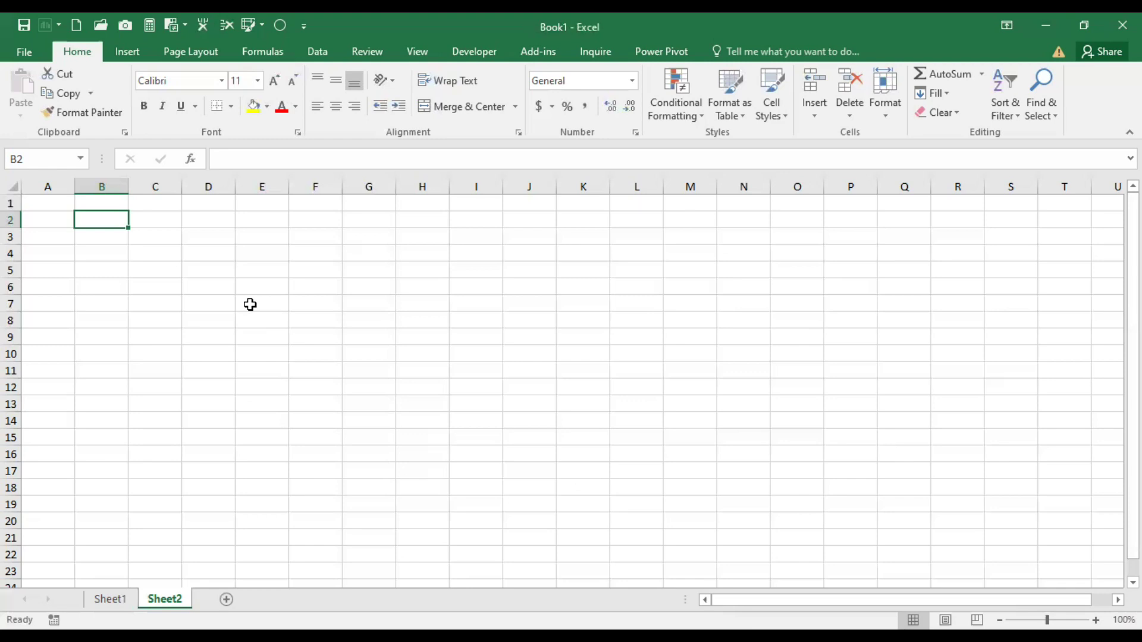
type("=")
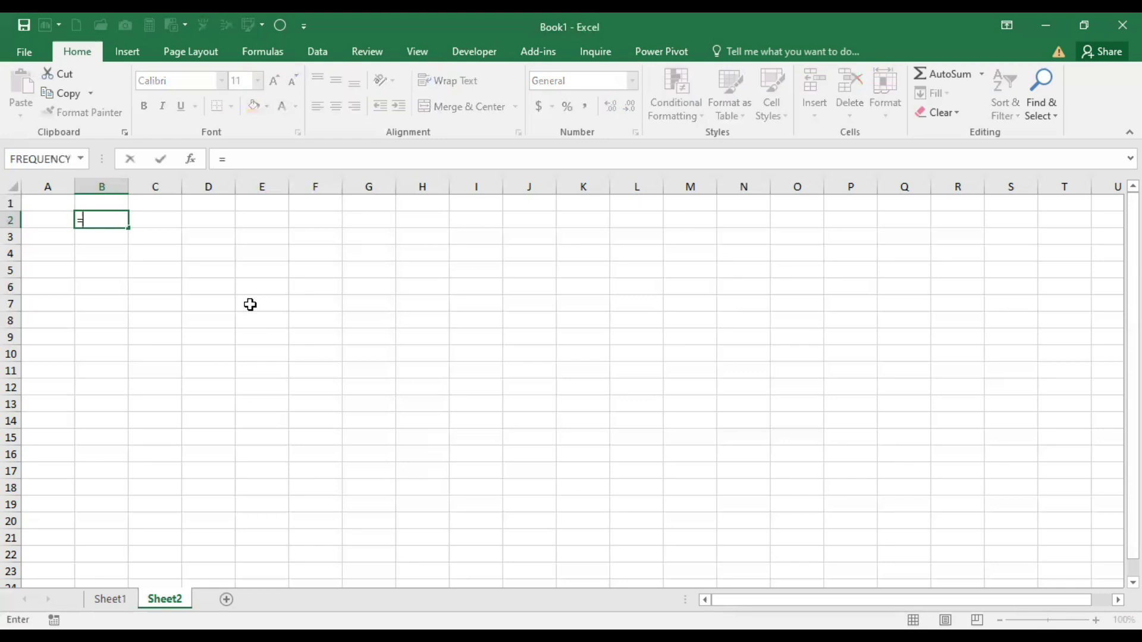
type("RAND")
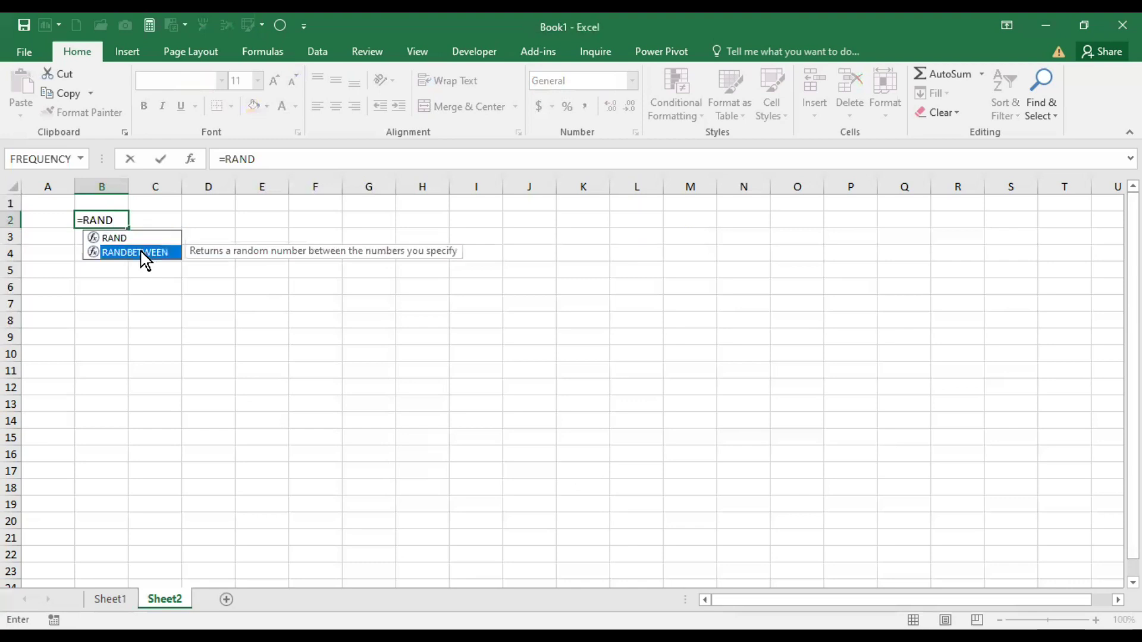
key("Tab")
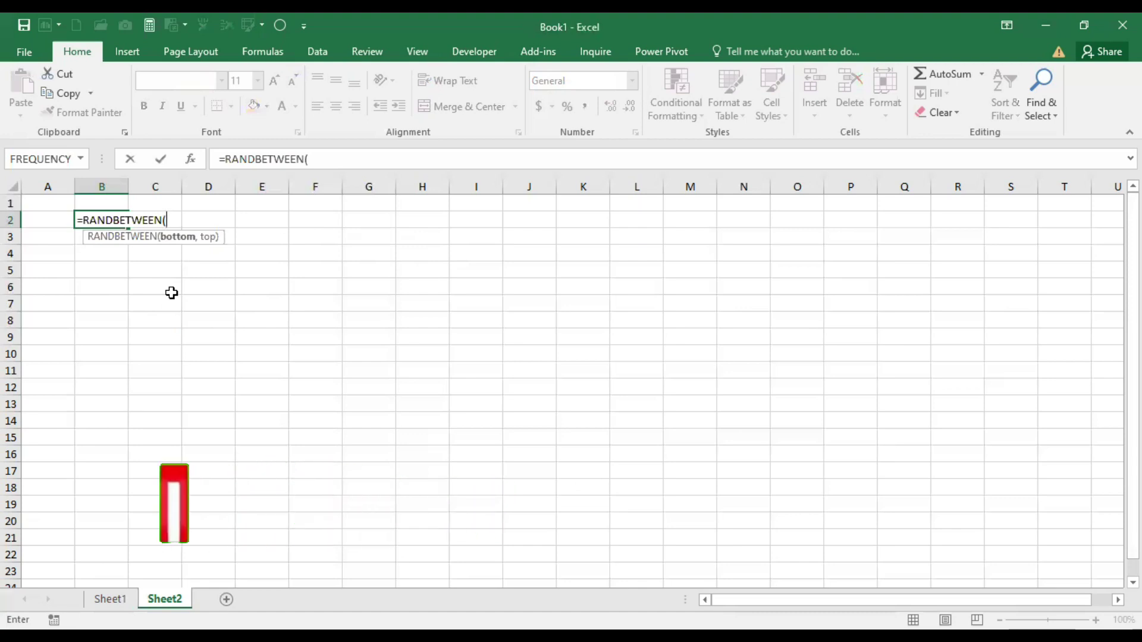
type("40")
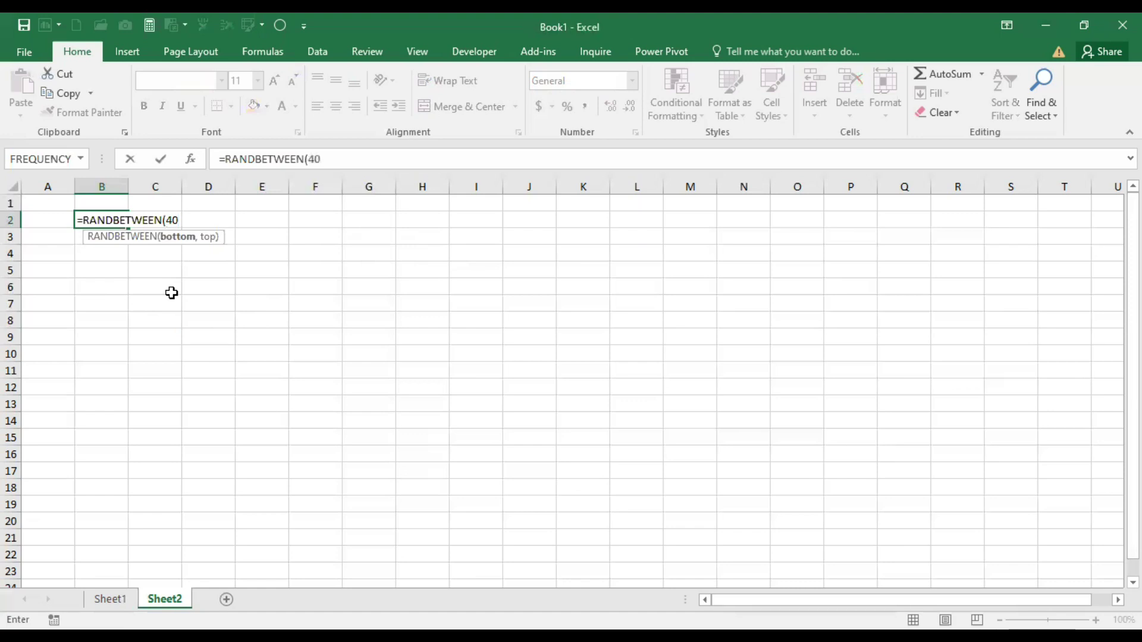
type(",100")
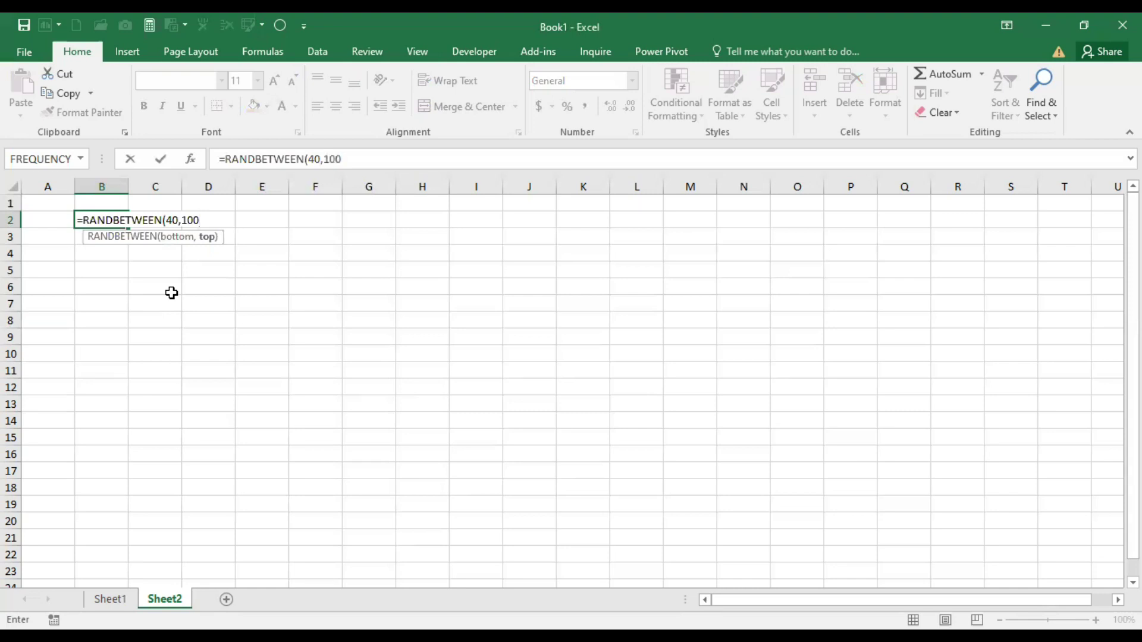
type(")")
key("Return")
Copy B2's =RANDBETWEEN(40,100) formula down to B50 for 49 random marks.
left_click(113, 218)
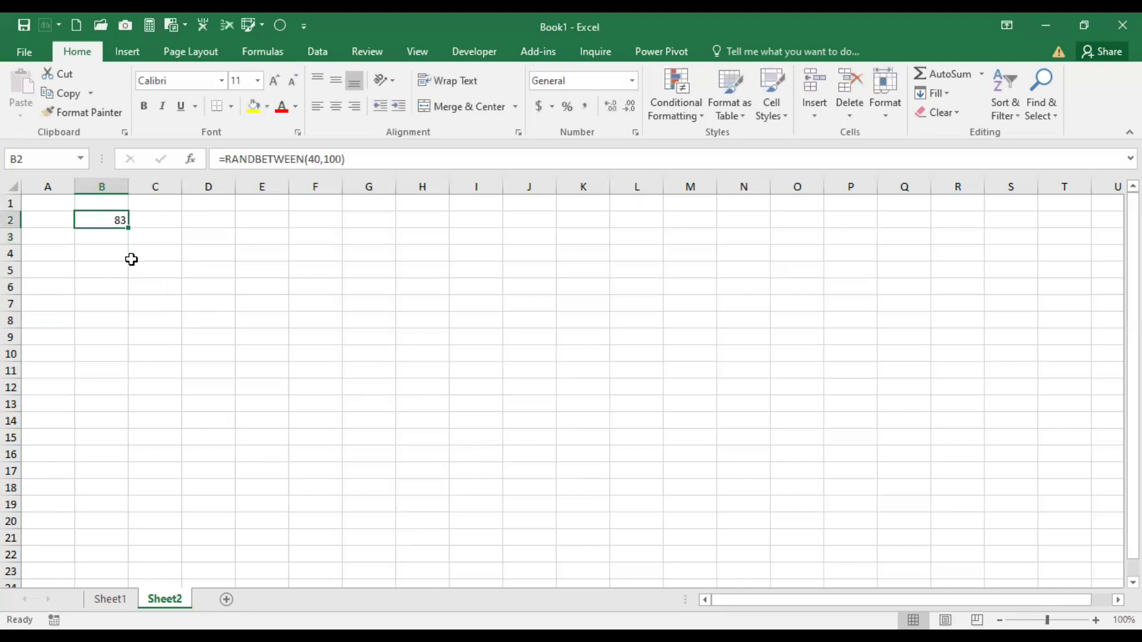
left_click_drag(128, 227, 116, 332)
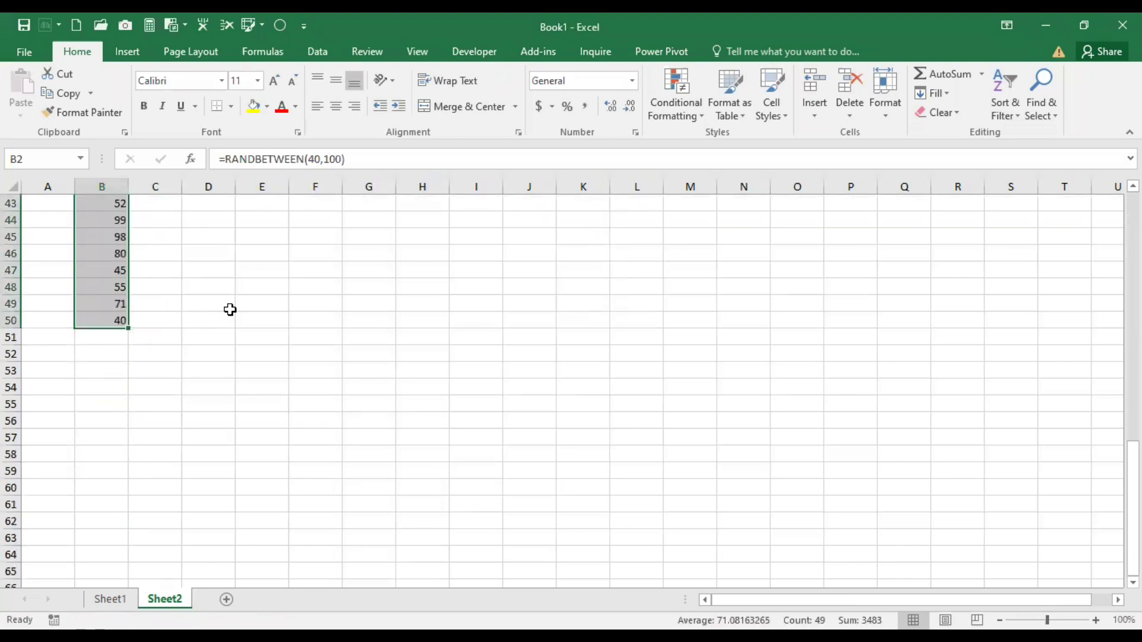
scroll(230, 310, "up", 4)
scroll(233, 311, "down", 3)
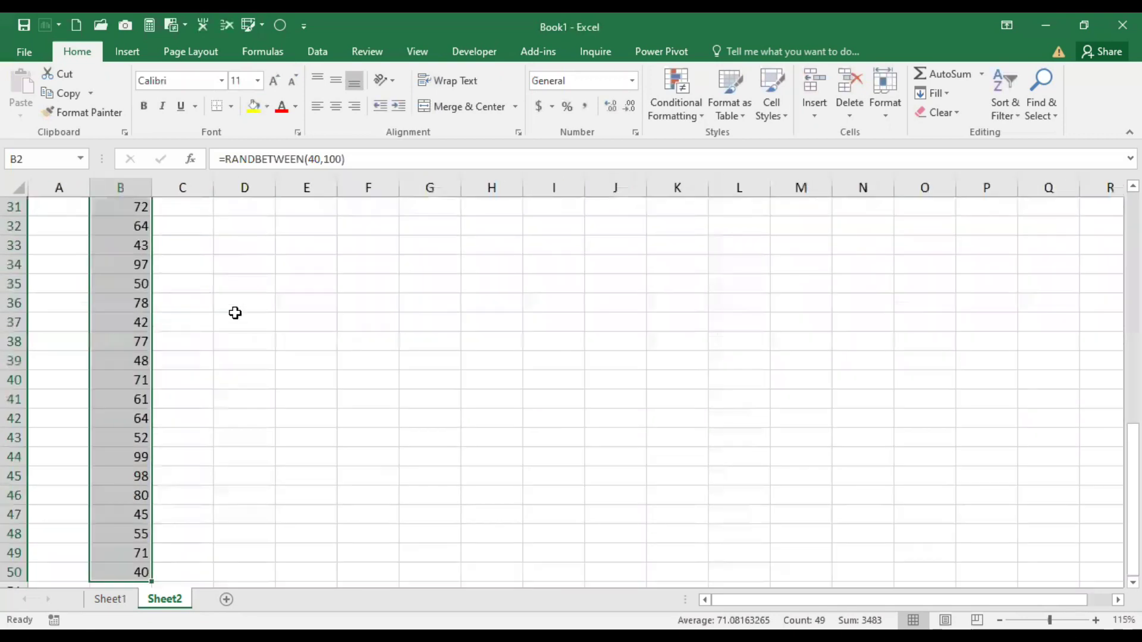
scroll(235, 313, "down", 1)
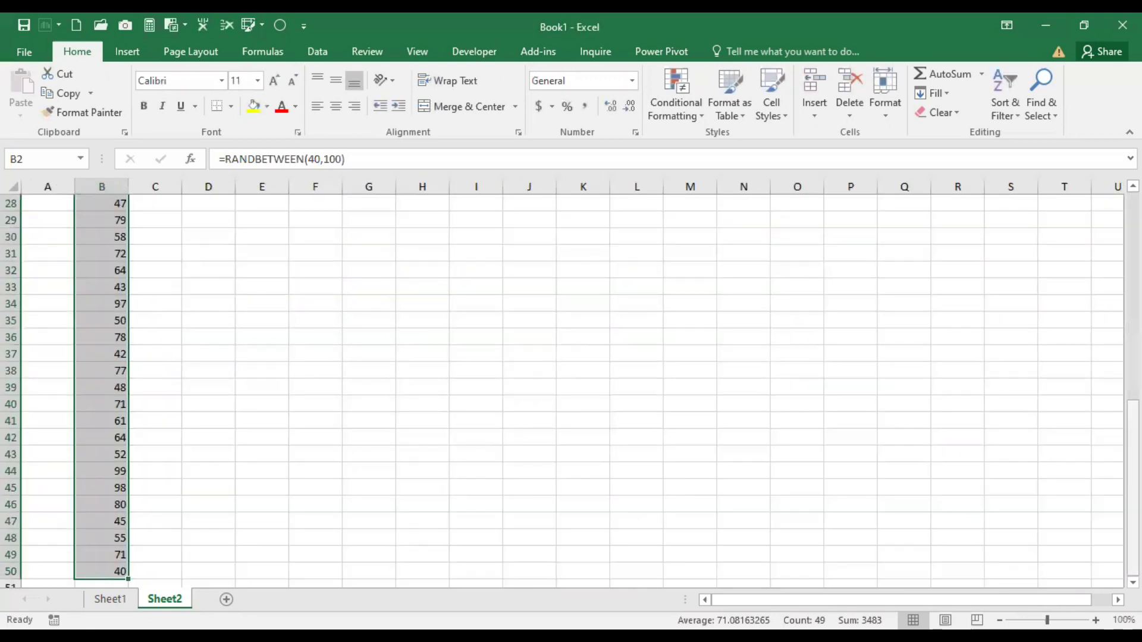
left_click_drag(1128, 478, 1119, 267)
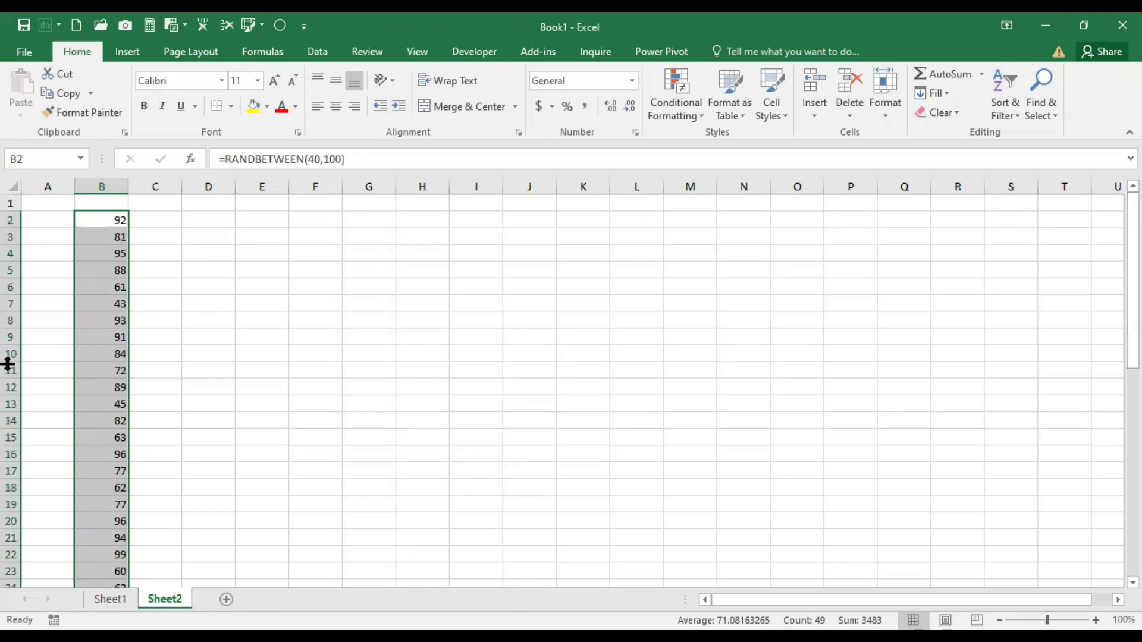
left_click(97, 222)
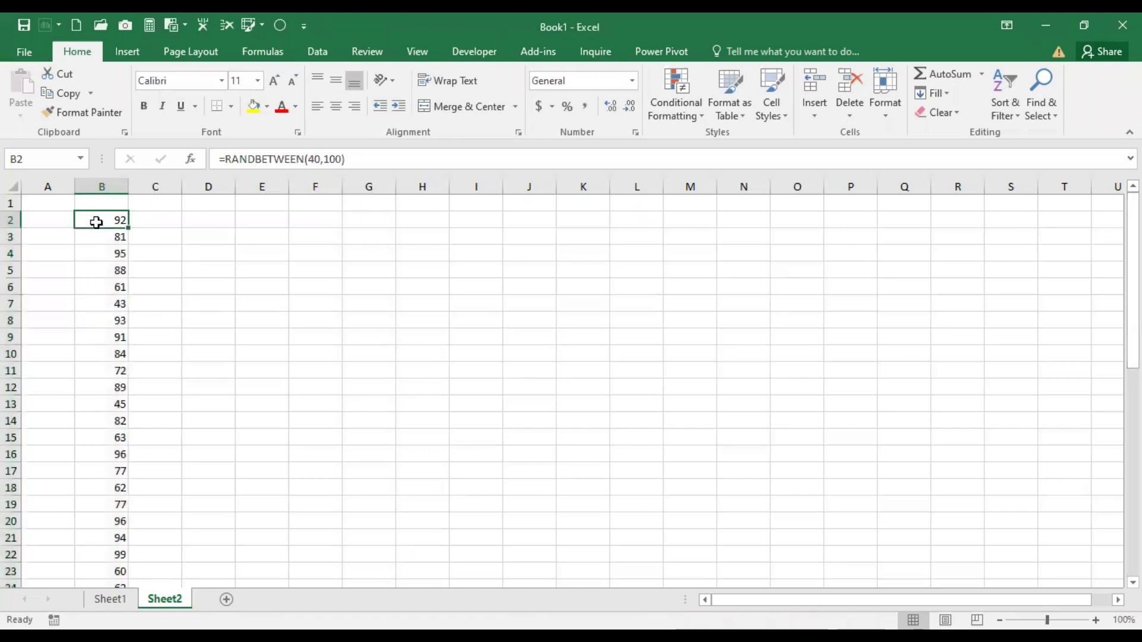
Copy the 49 marks in B2:B50 and paste them as fixed values.
key("ctrl+shift+Down")
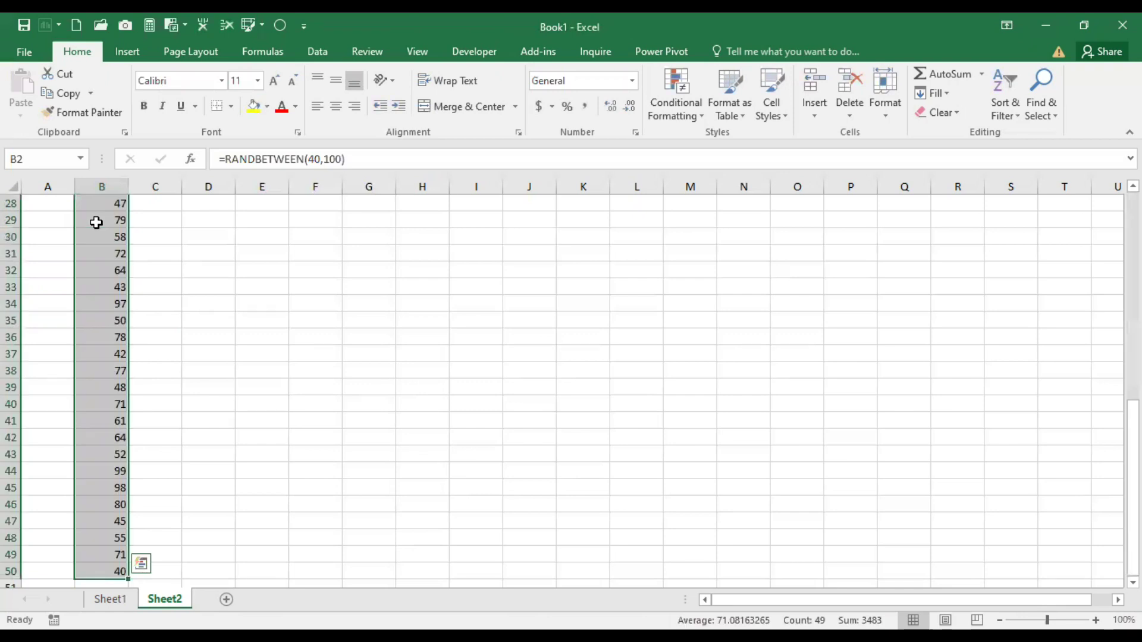
key("ctrl+c")
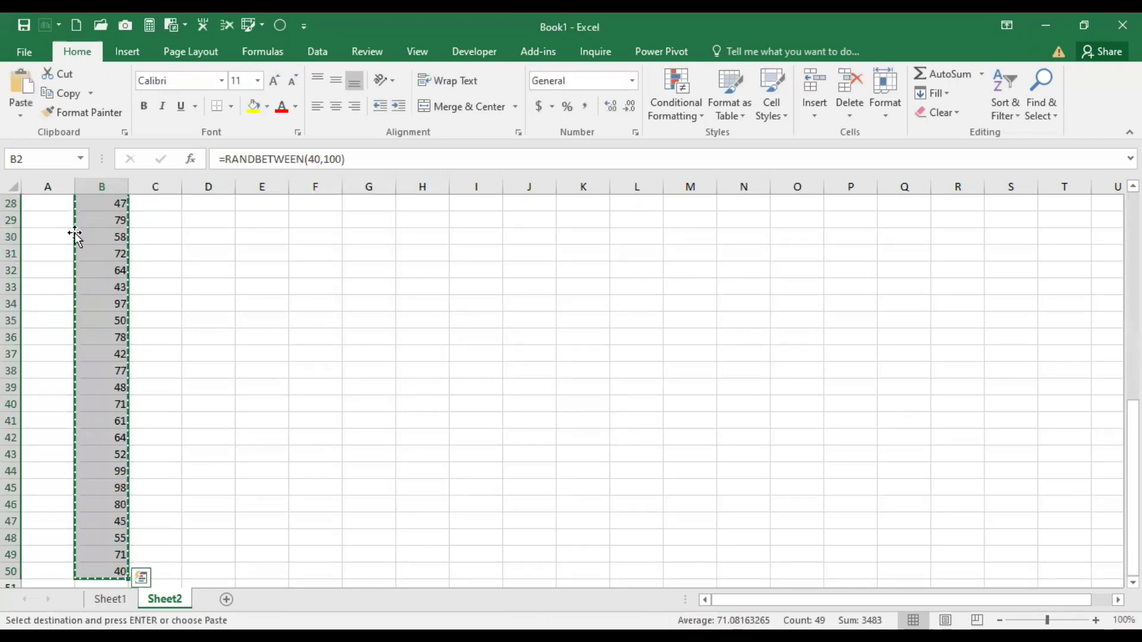
scroll(92, 262, "up", 6)
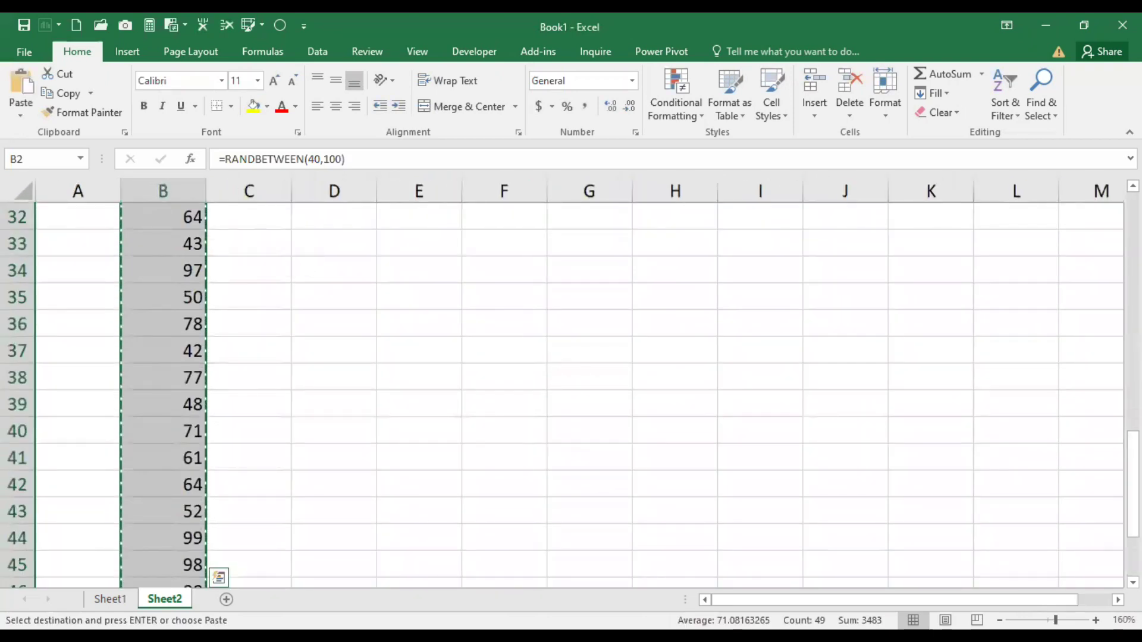
scroll(571, 393, "up", 10)
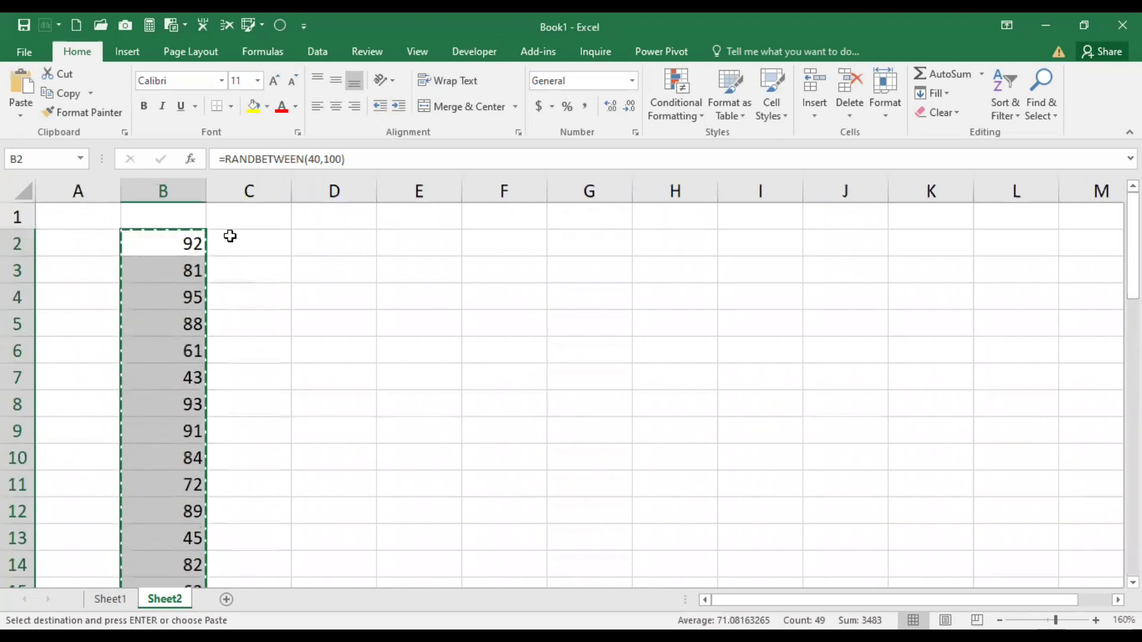
right_click(165, 243)
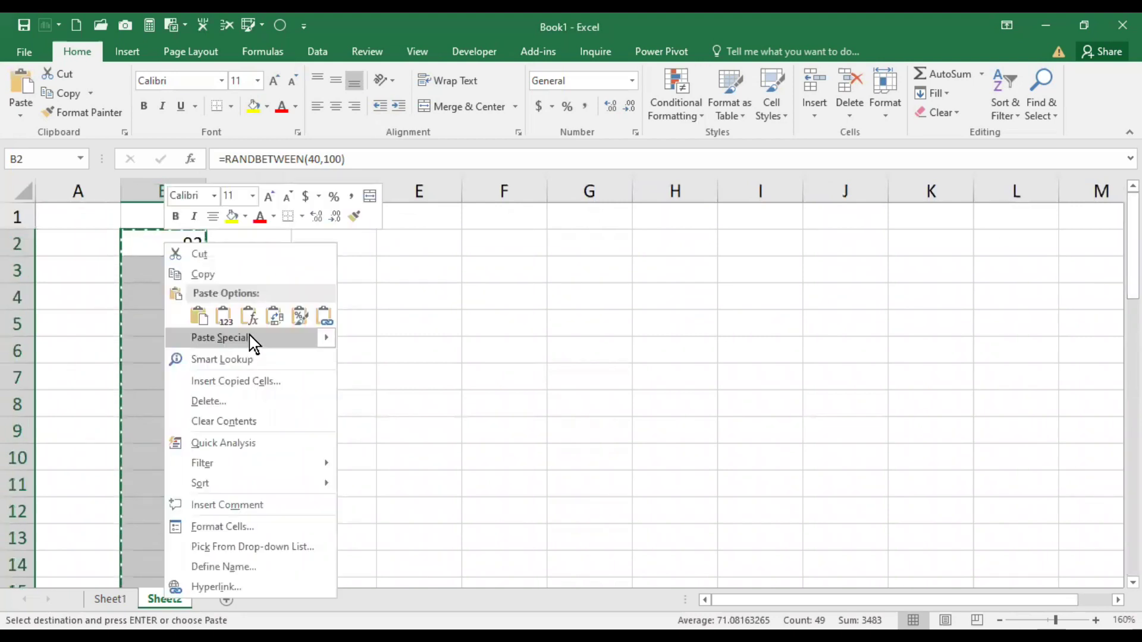
mouse_move(248, 334)
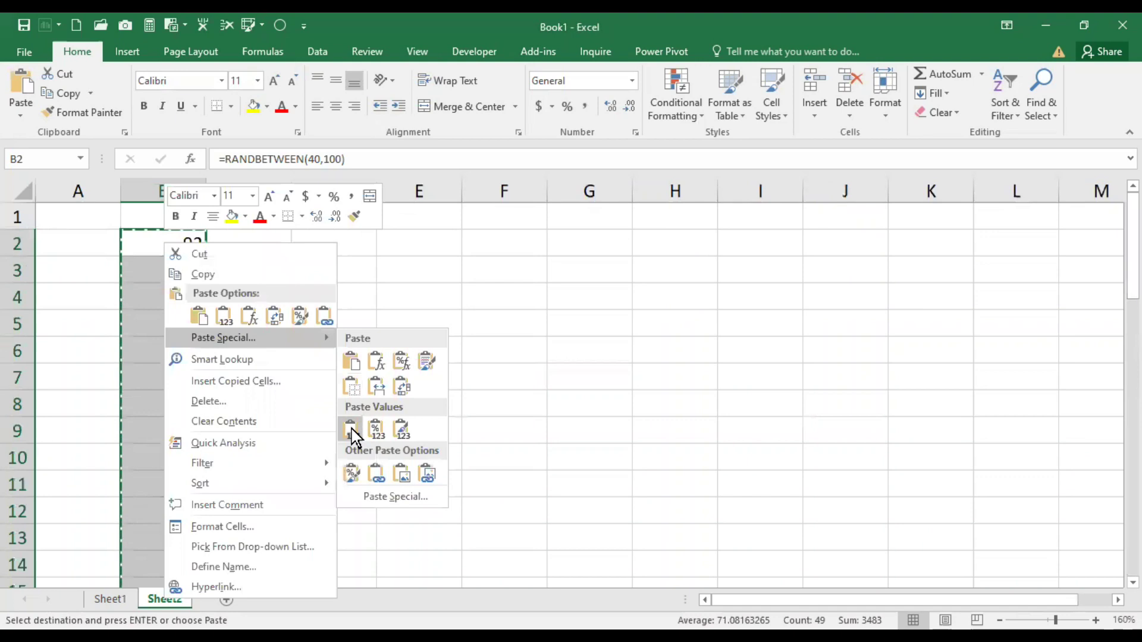
left_click(341, 290)
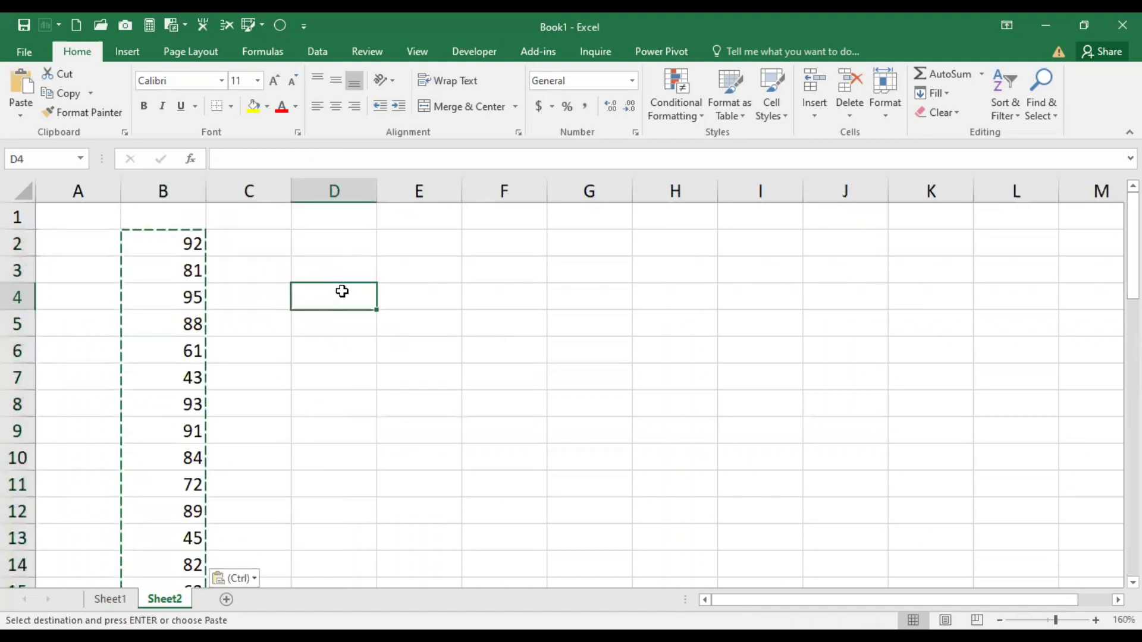
key("Return")
Clear the stray pasted copy of the marks from column D.
left_click(449, 263)
left_click(306, 258)
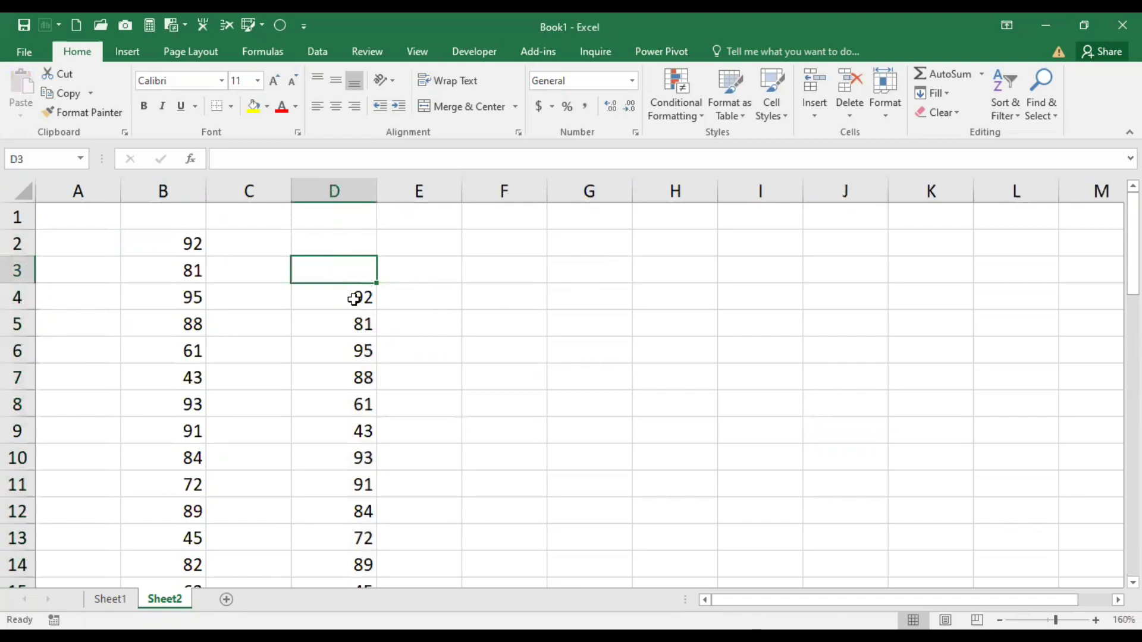
left_click(337, 190)
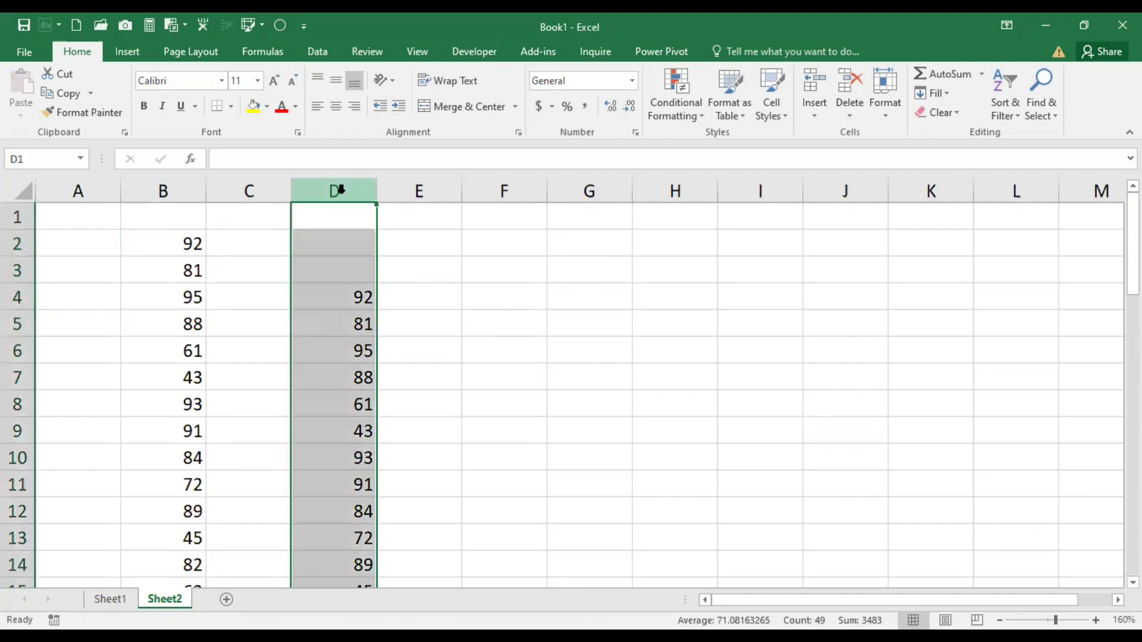
key("Delete")
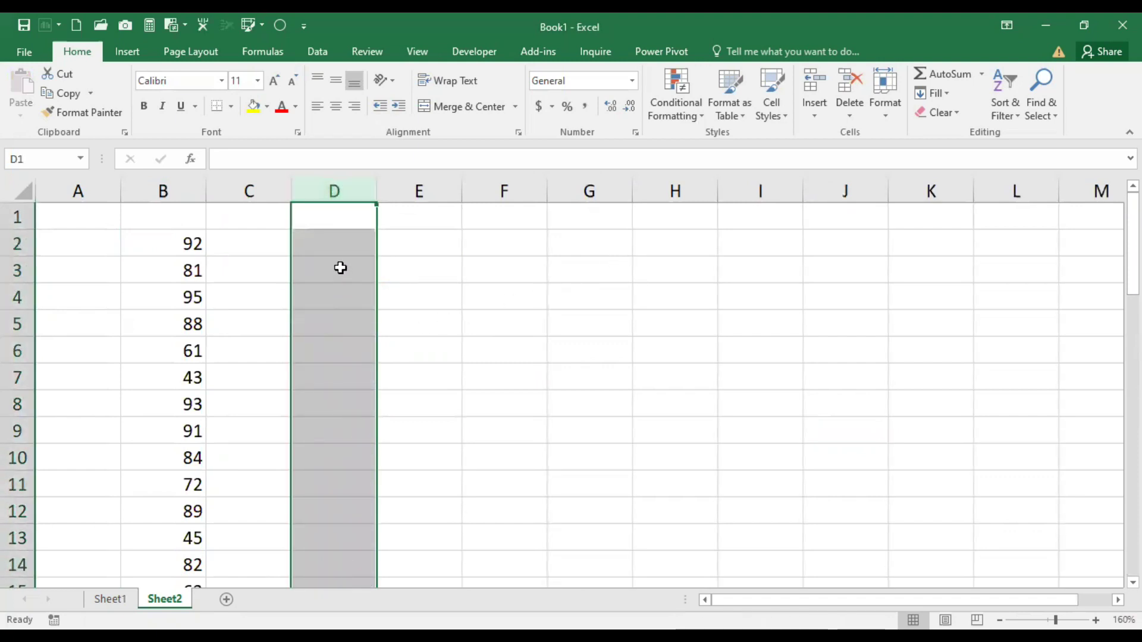
left_click(348, 240)
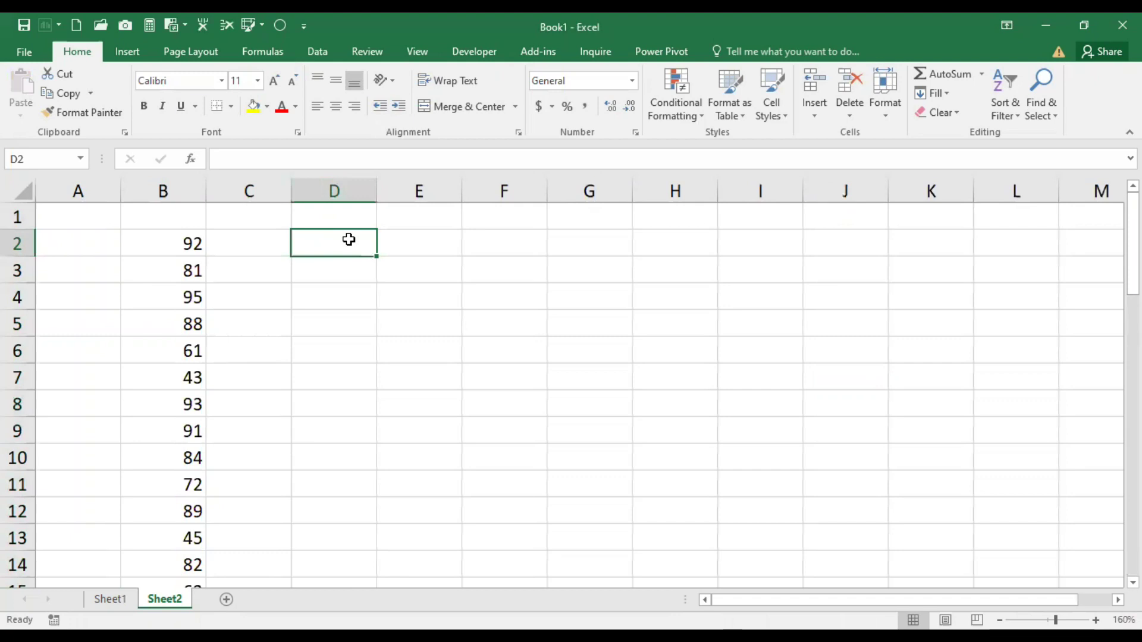
Enter a RANDBETWEEN salary formula in D2, mistyped as 10,000,40000.
type("=")
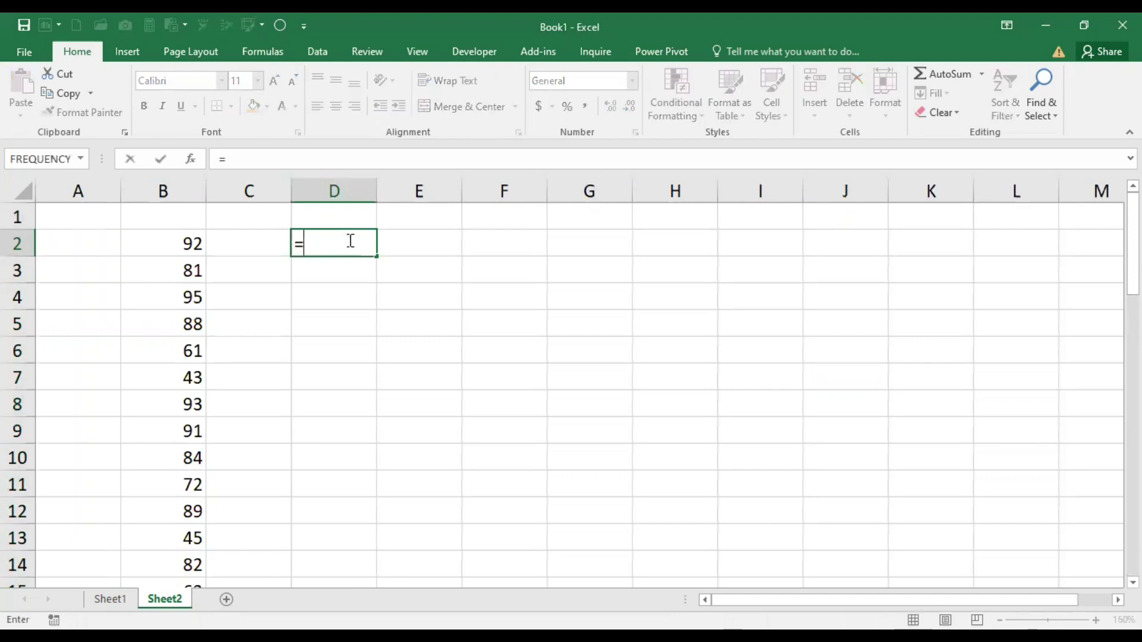
type("RAND")
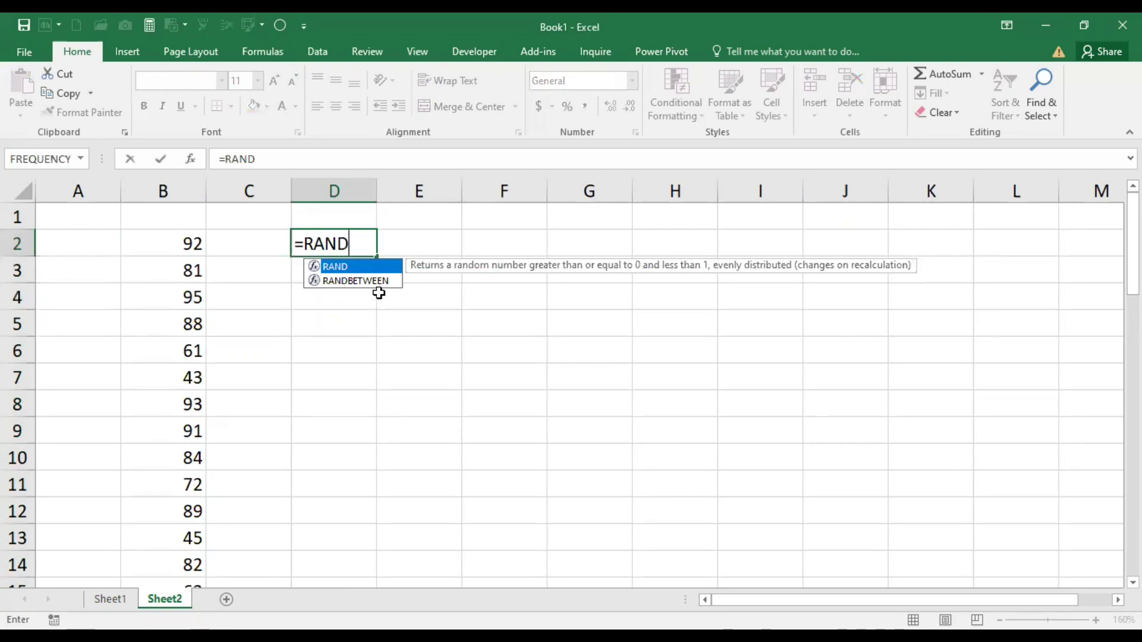
double_click(378, 281)
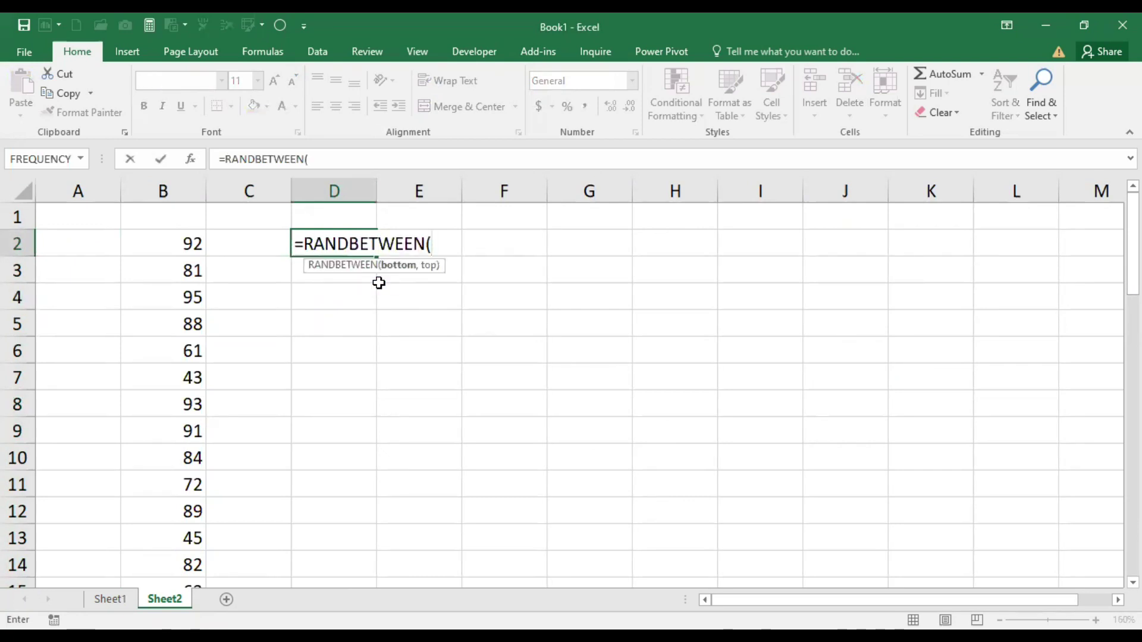
type("10,000")
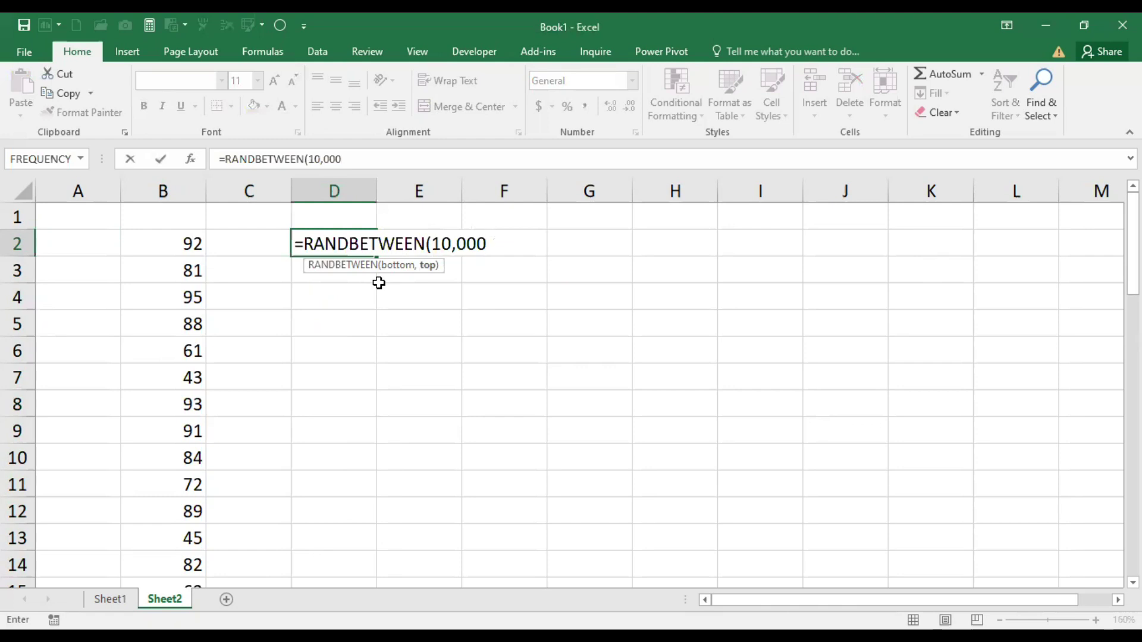
type(",")
type("4000")
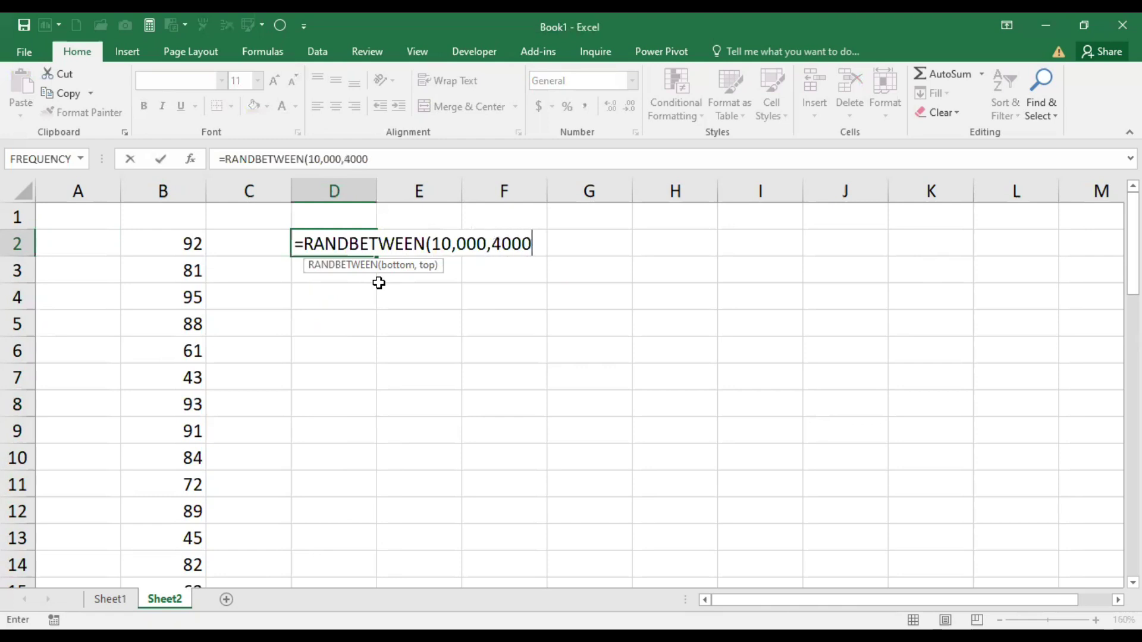
type("0)")
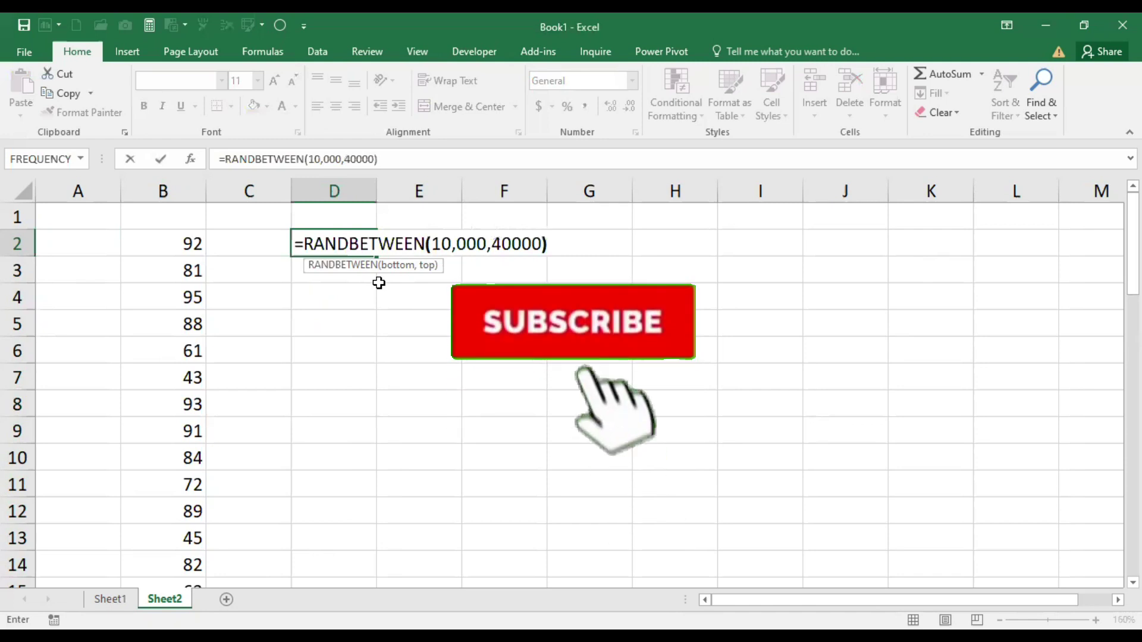
key("Return")
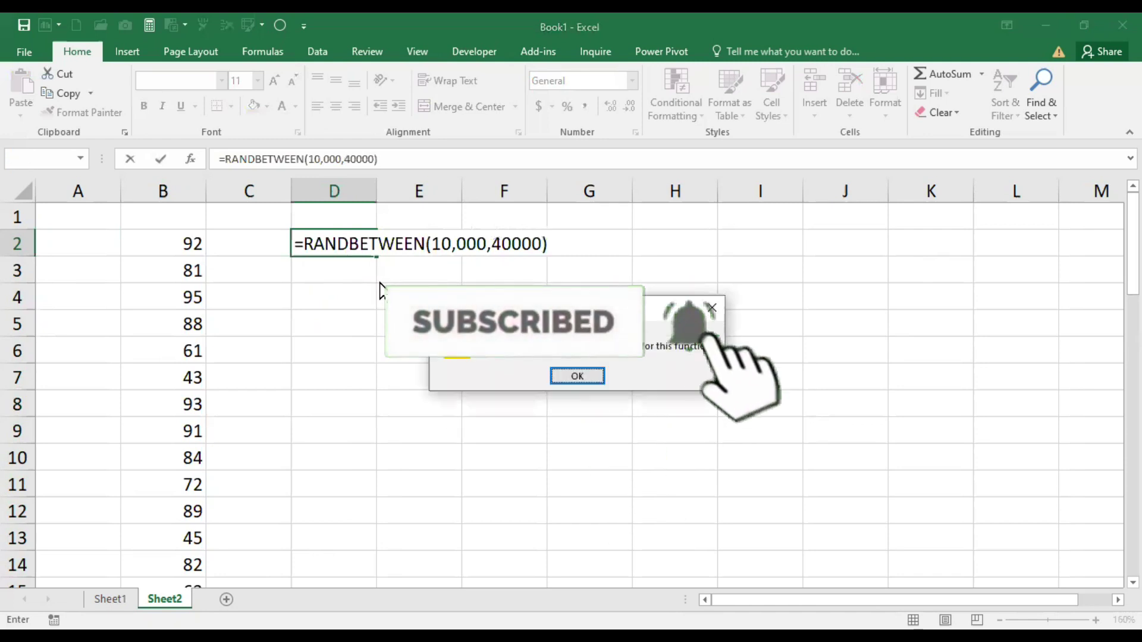
Correct D2 to =RANDBETWEEN(10000,40000) and copy it down to D44.
key("Return")
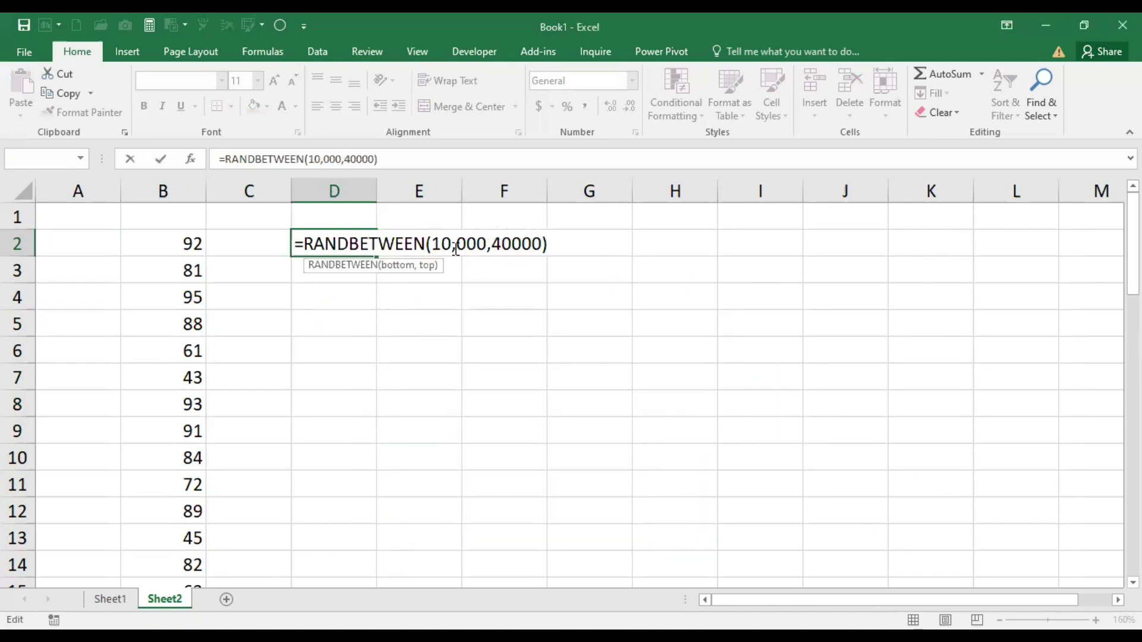
left_click(456, 245)
key("BackSpace")
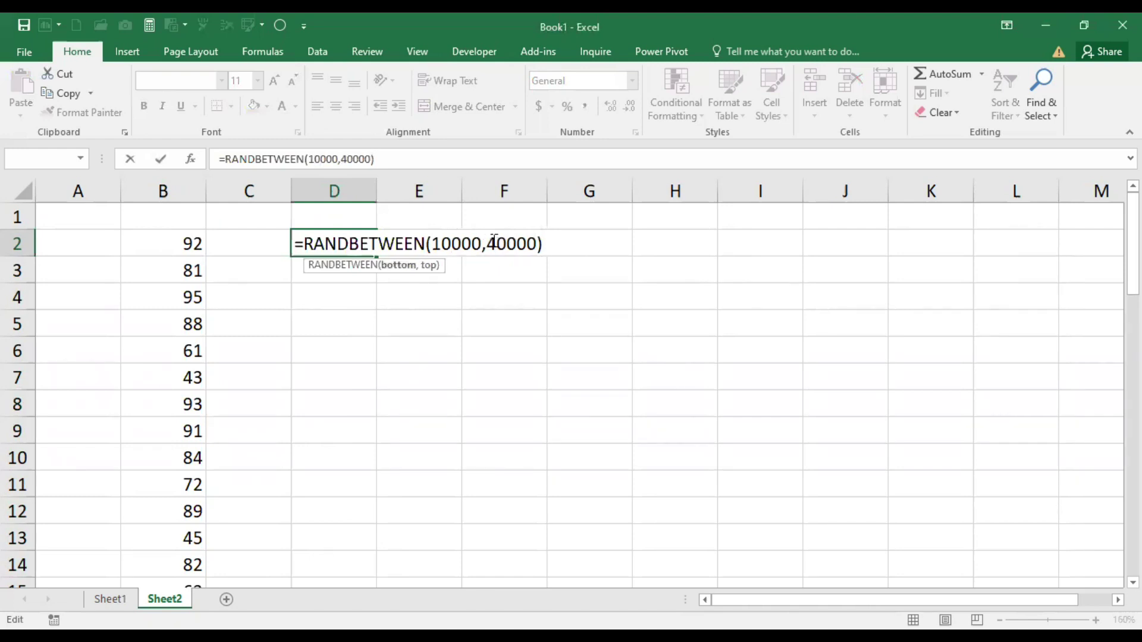
left_click(581, 276)
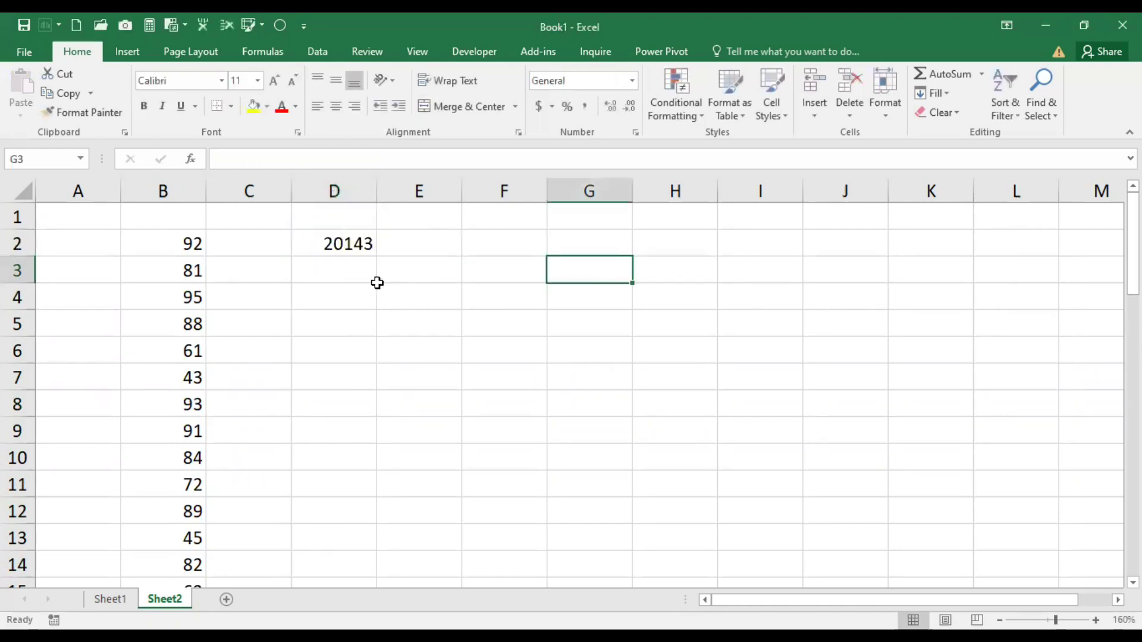
left_click(356, 243)
left_click_drag(381, 258, 333, 544)
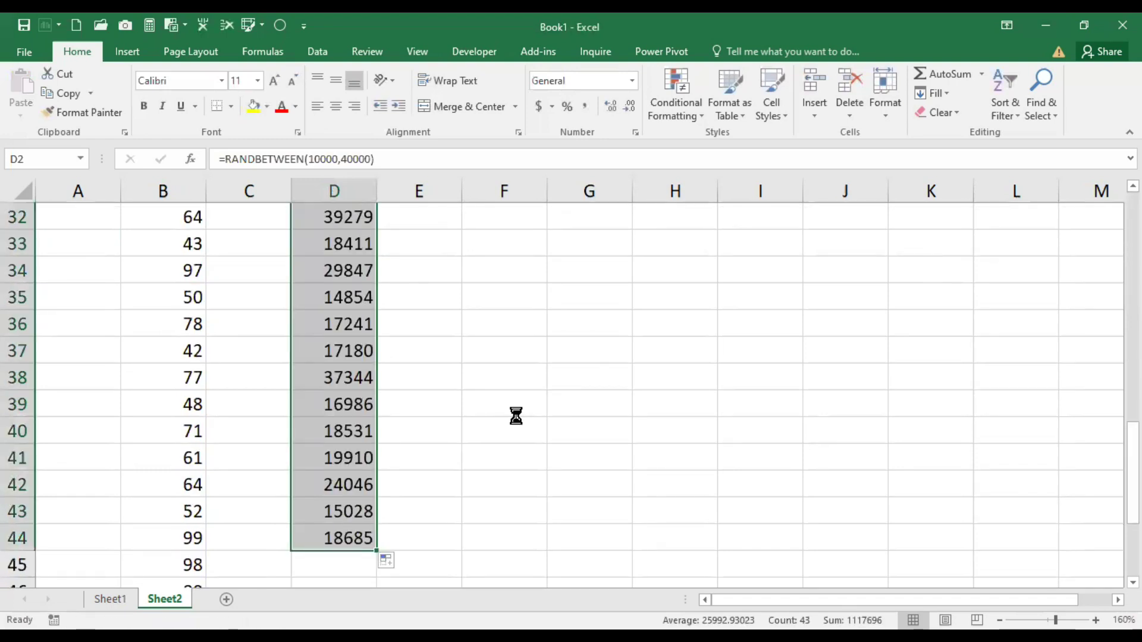
Copy the 43 random salaries in D2:D44 and pick a destination cell.
scroll(516, 416, "up", 5)
scroll(637, 390, "down", 4)
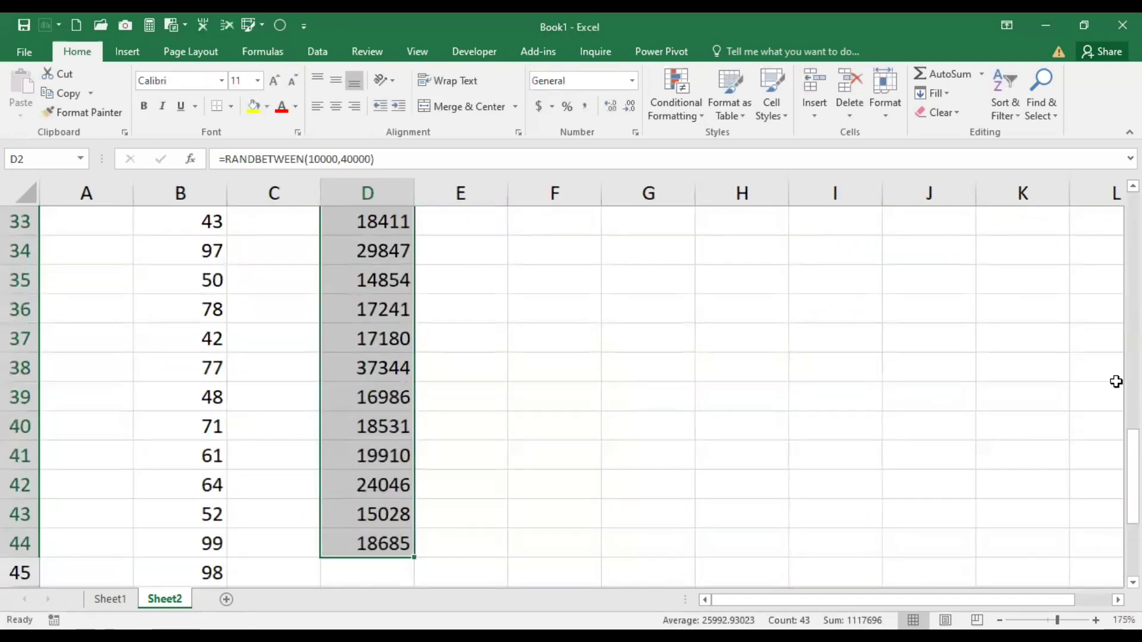
scroll(495, 342, "up", 11)
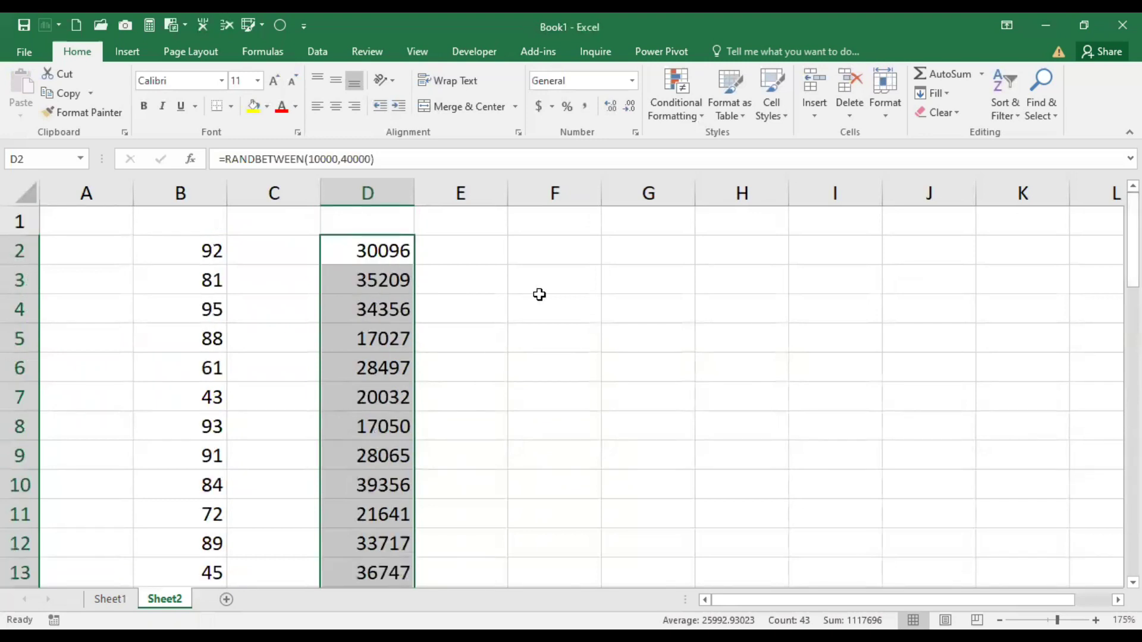
key("ctrl+c")
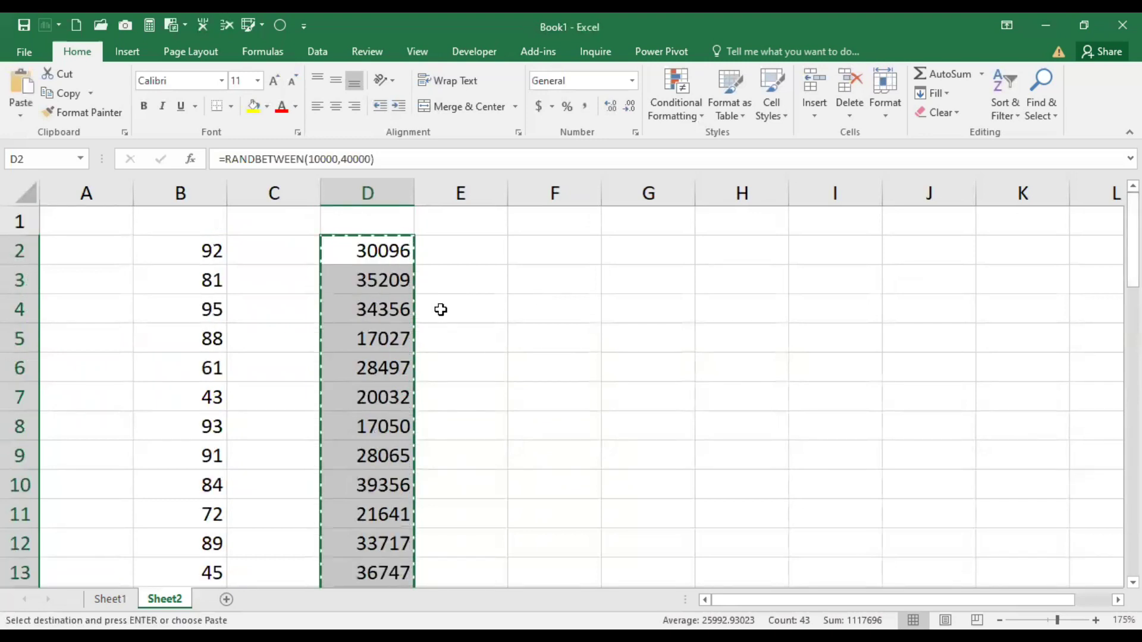
left_click(542, 247)
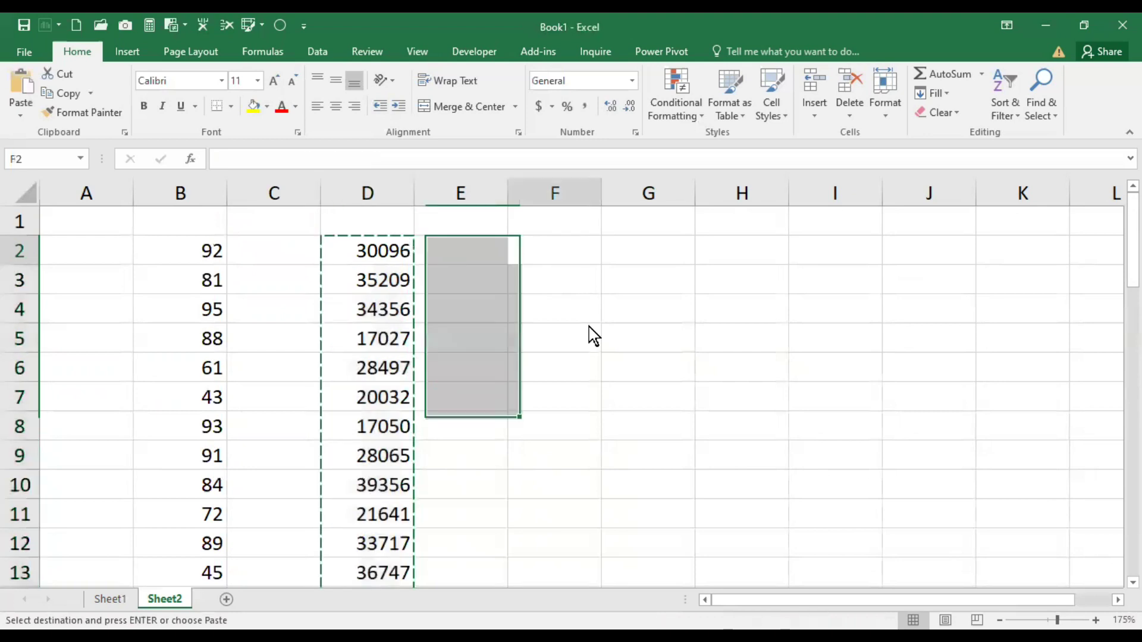